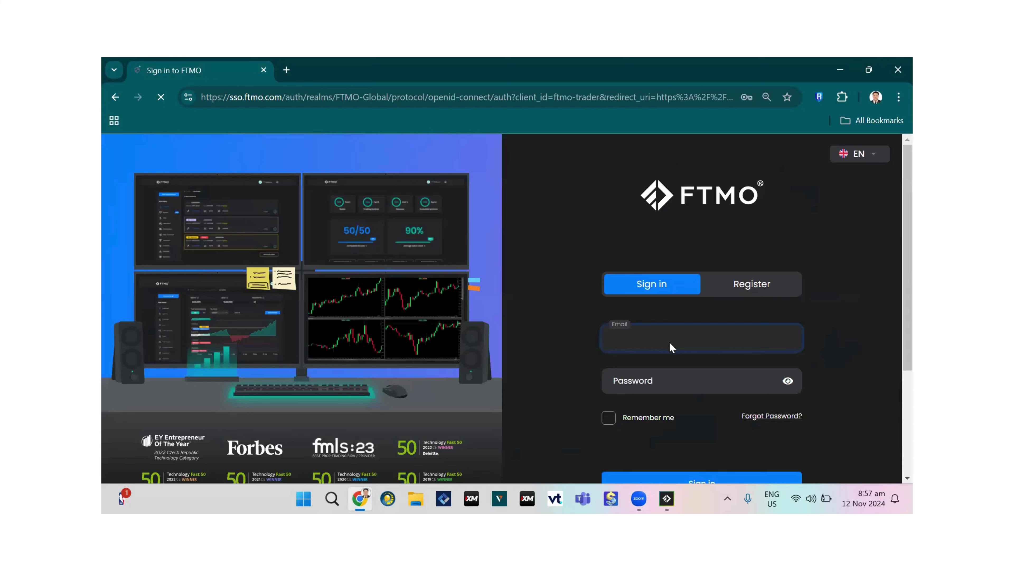
Step: Sign in to FTMO with the saved account e-mail and password, approving the Windows Security check for filling the password
click(670, 341)
click(708, 376)
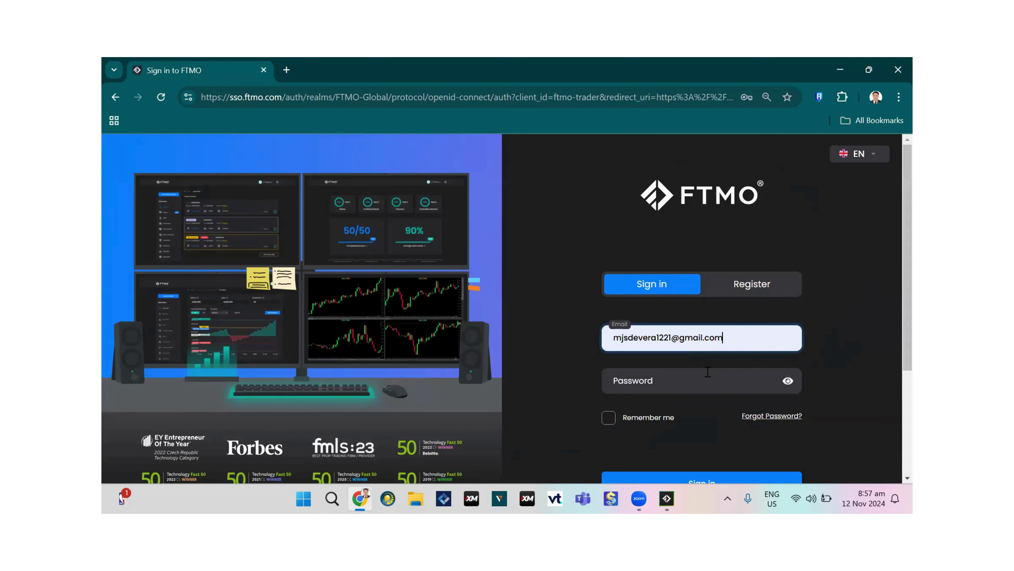
click(707, 384)
click(712, 425)
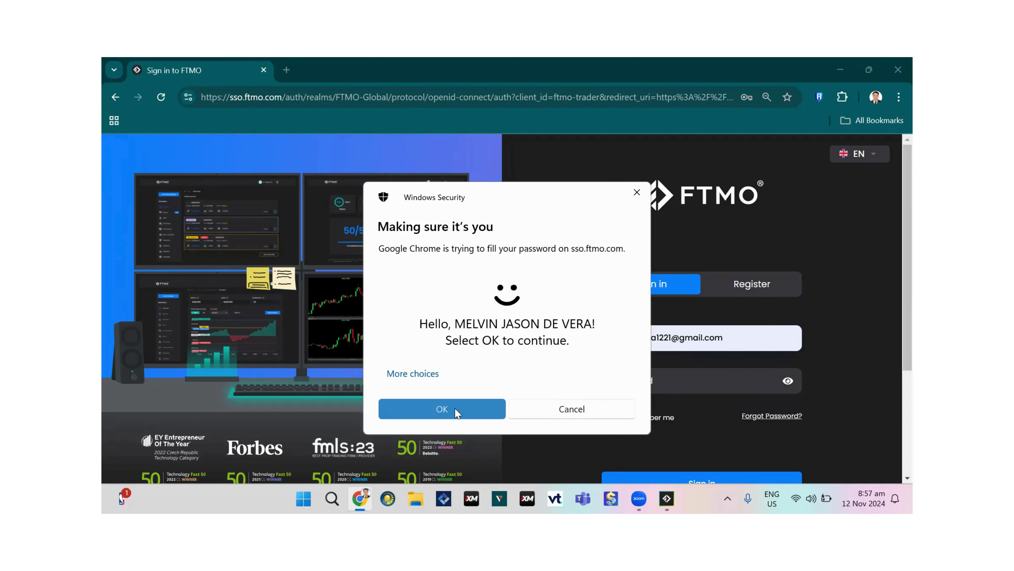
click(454, 409)
scroll(692, 436, down, 1)
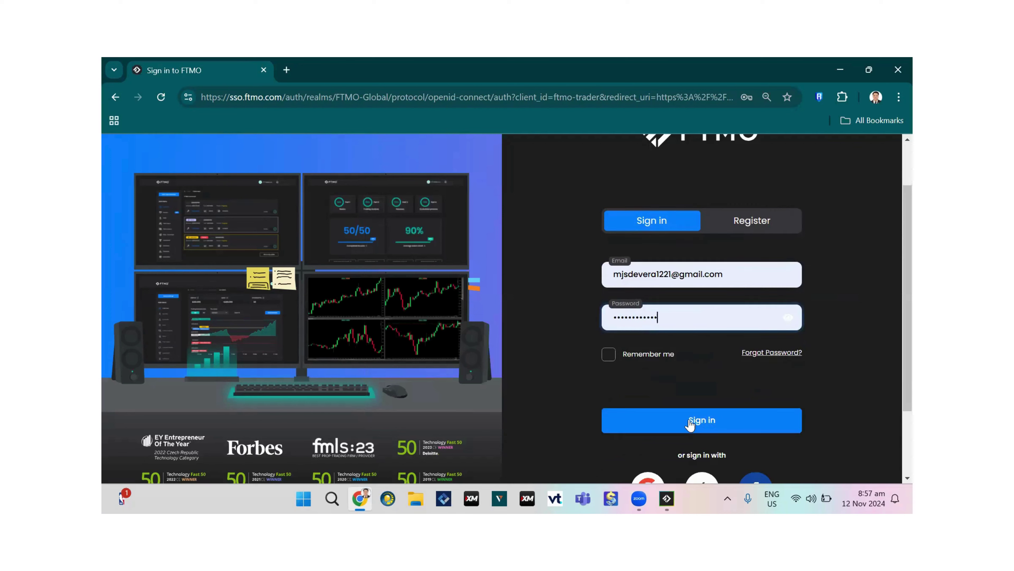
click(691, 422)
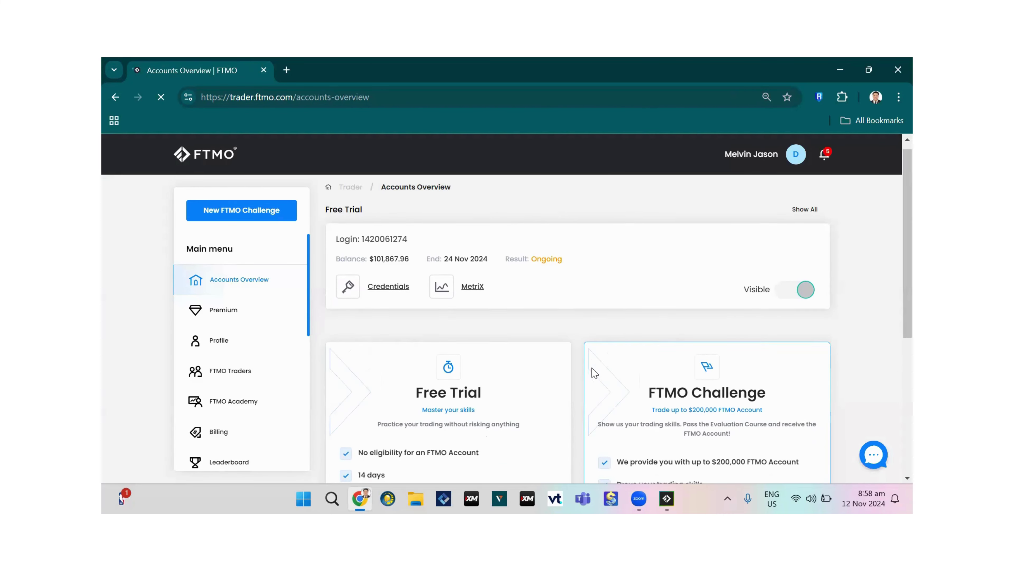
Step: Start a new FTMO Challenge from the Accounts Overview page
scroll(593, 369, down, 3)
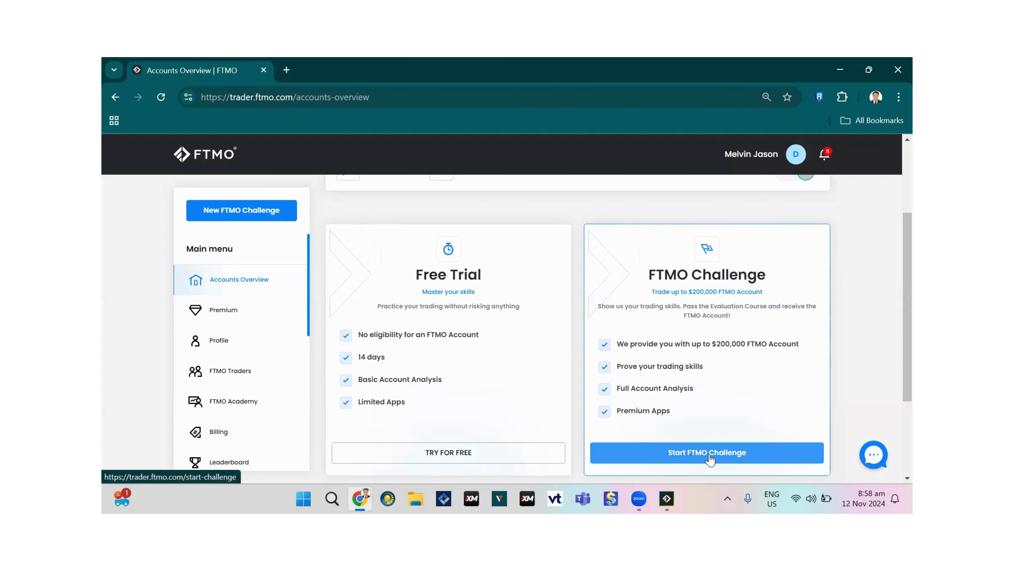
click(702, 460)
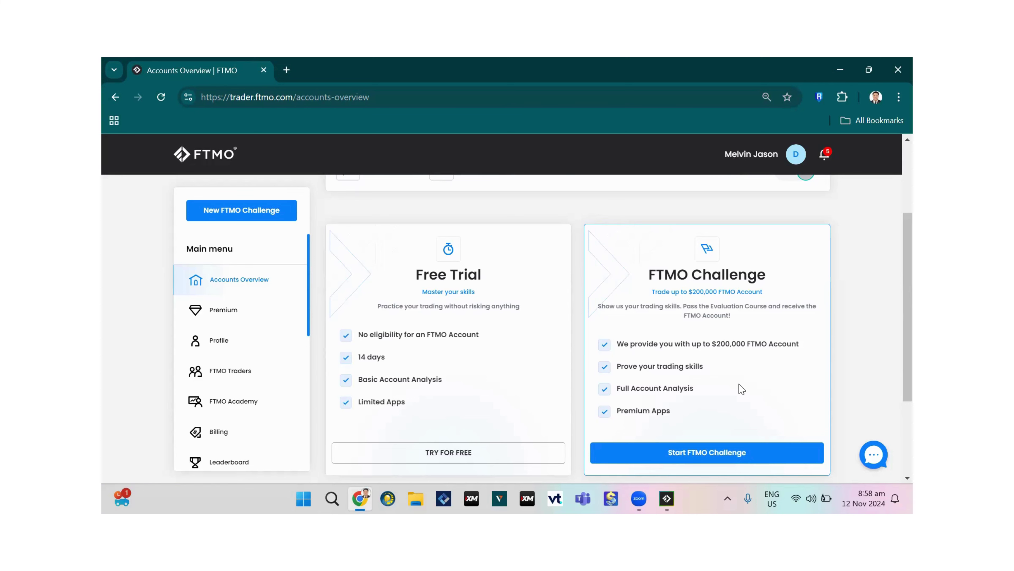
scroll(741, 387, down, 2)
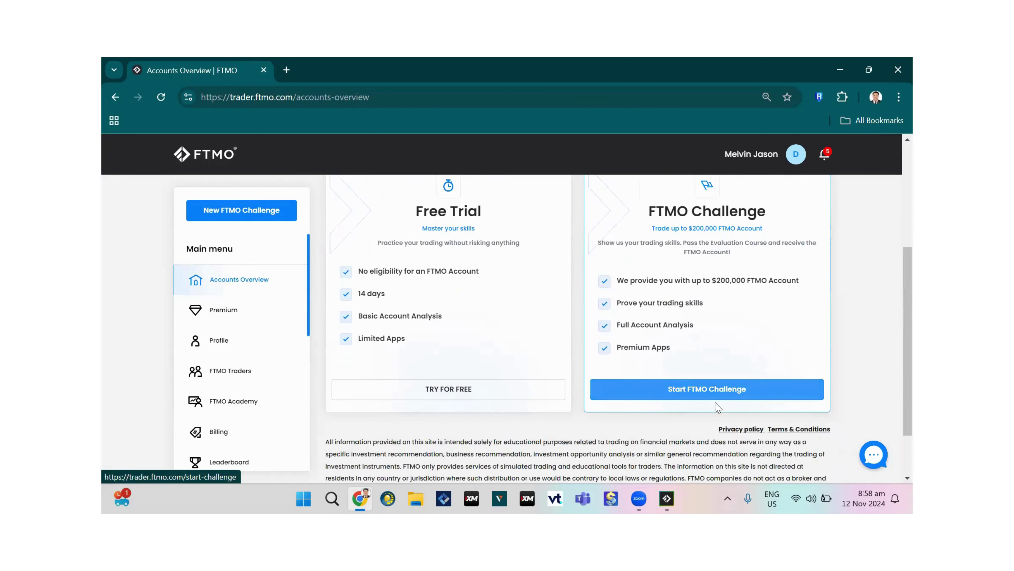
click(708, 389)
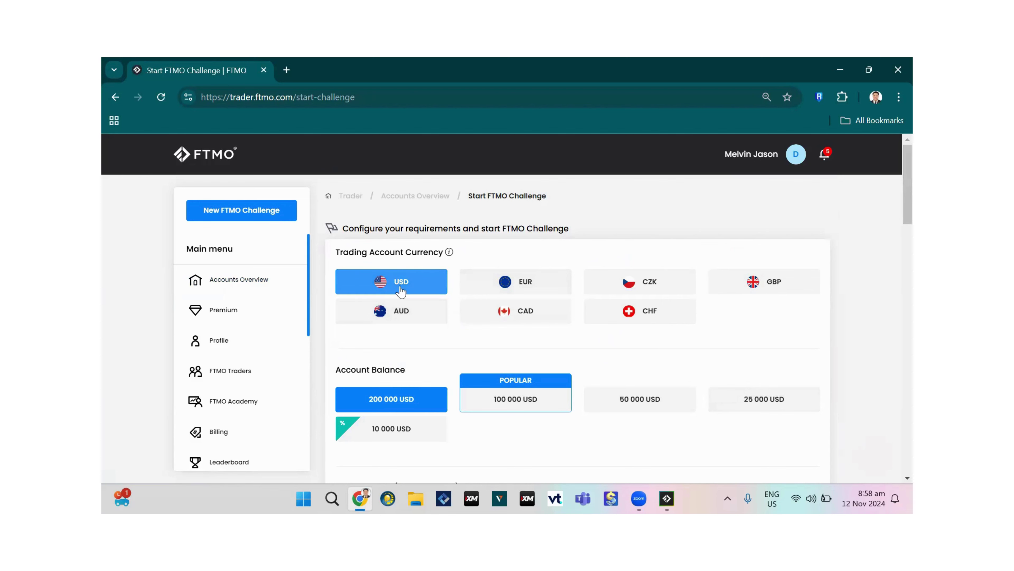
Step: Choose the promotional 10 000 USD account balance for the challenge, keeping USD as the trading account currency
scroll(603, 369, down, 1)
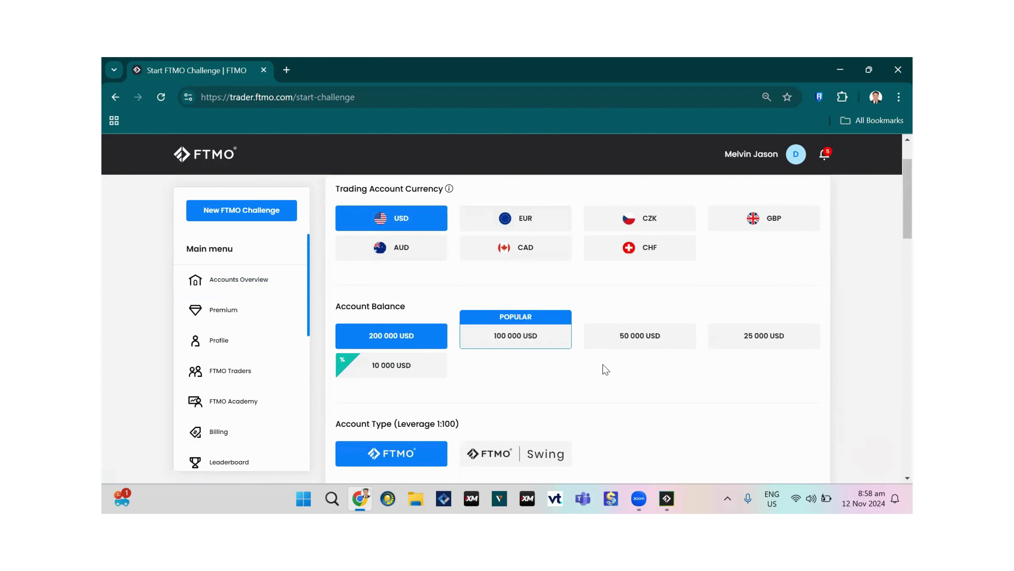
scroll(469, 296, up, 1)
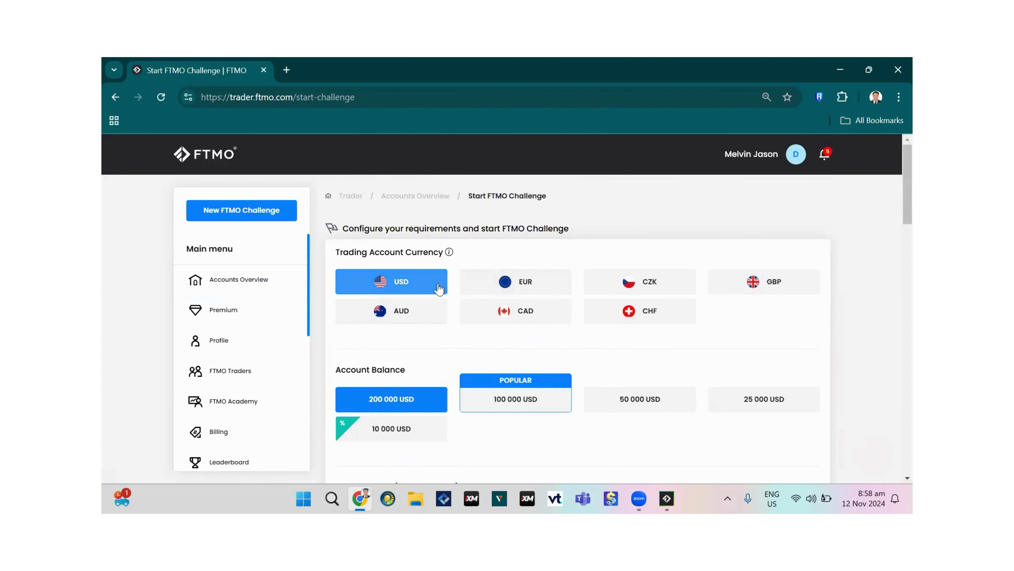
scroll(677, 421, down, 1)
scroll(677, 424, down, 1)
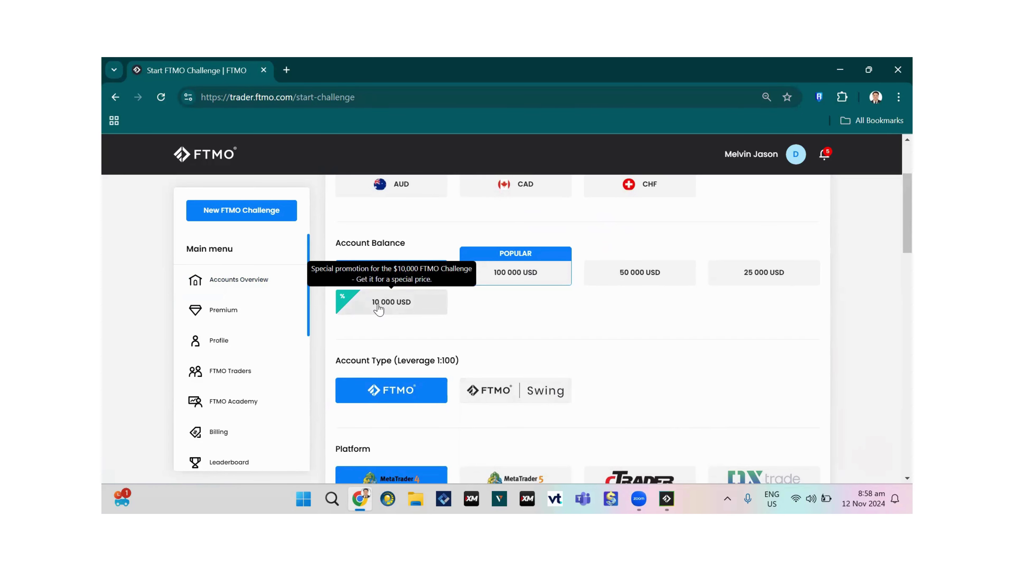
click(393, 305)
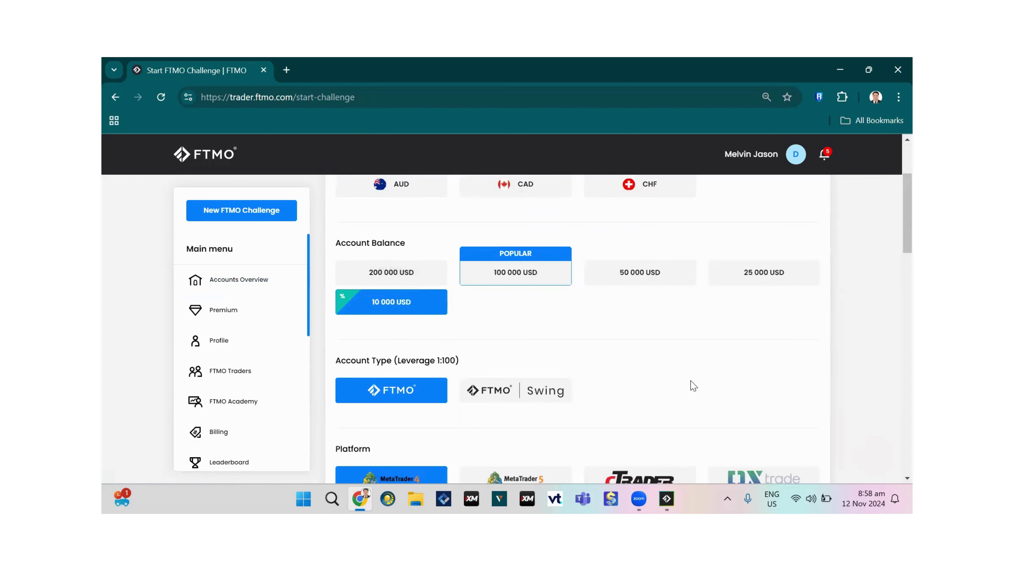
Step: Examine the challenge form's account type, platform, billing info, payment currency, terms and conditions, and price
scroll(691, 383, down, 1)
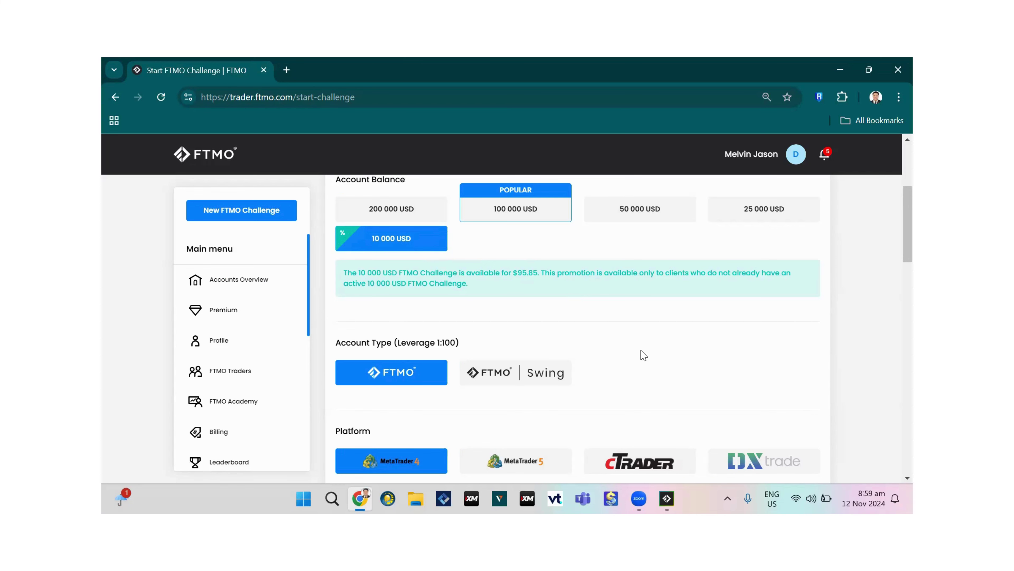
scroll(643, 355, down, 3)
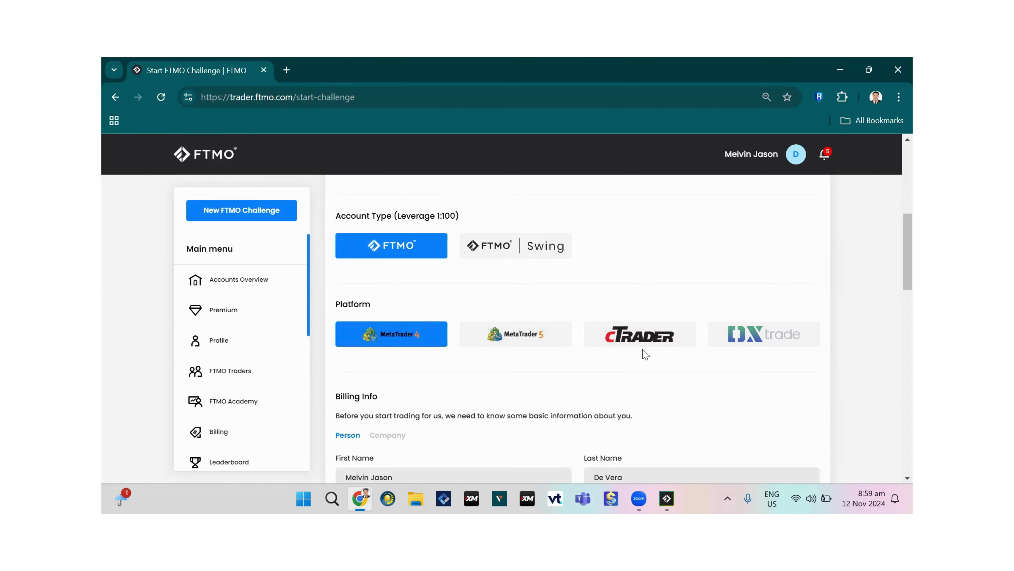
scroll(646, 355, down, 1)
scroll(619, 350, up, 8)
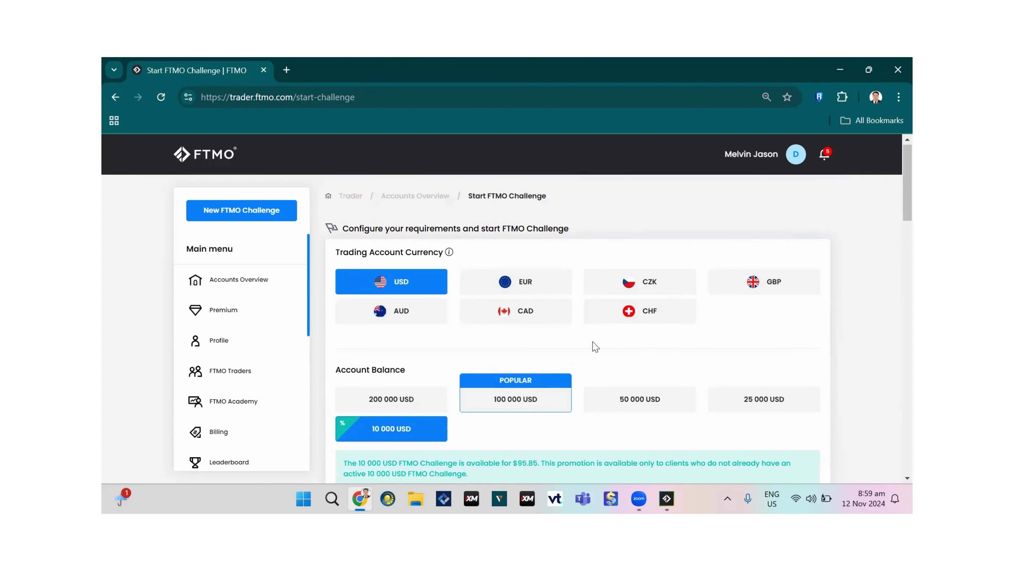
scroll(575, 424, down, 1)
scroll(573, 441, down, 9)
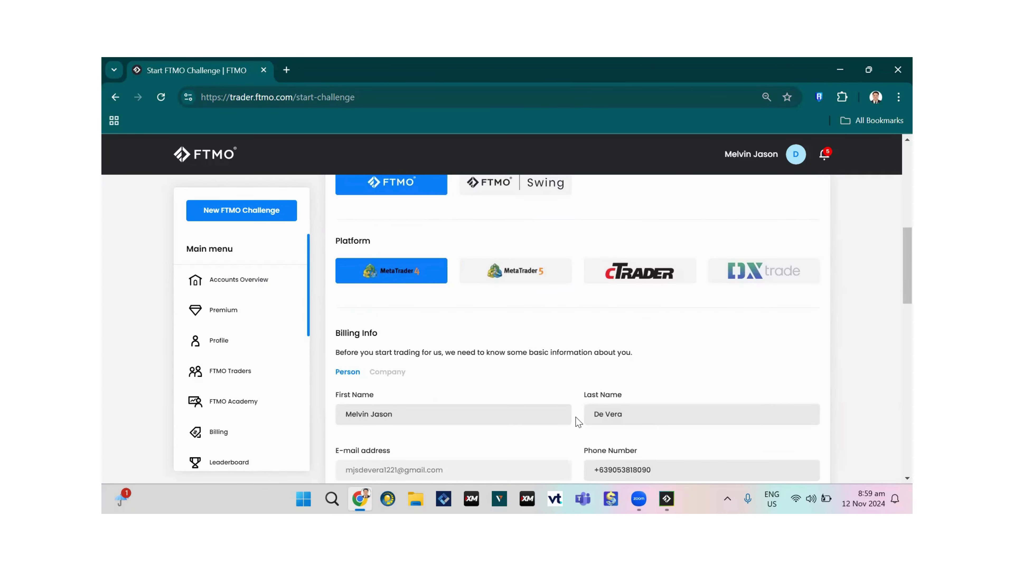
scroll(642, 404, down, 3)
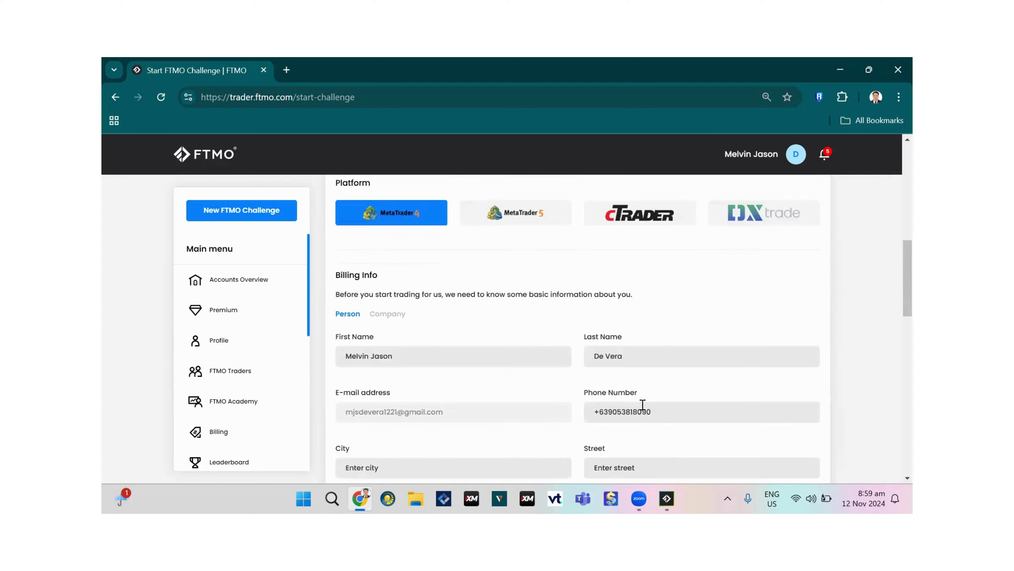
scroll(643, 404, down, 3)
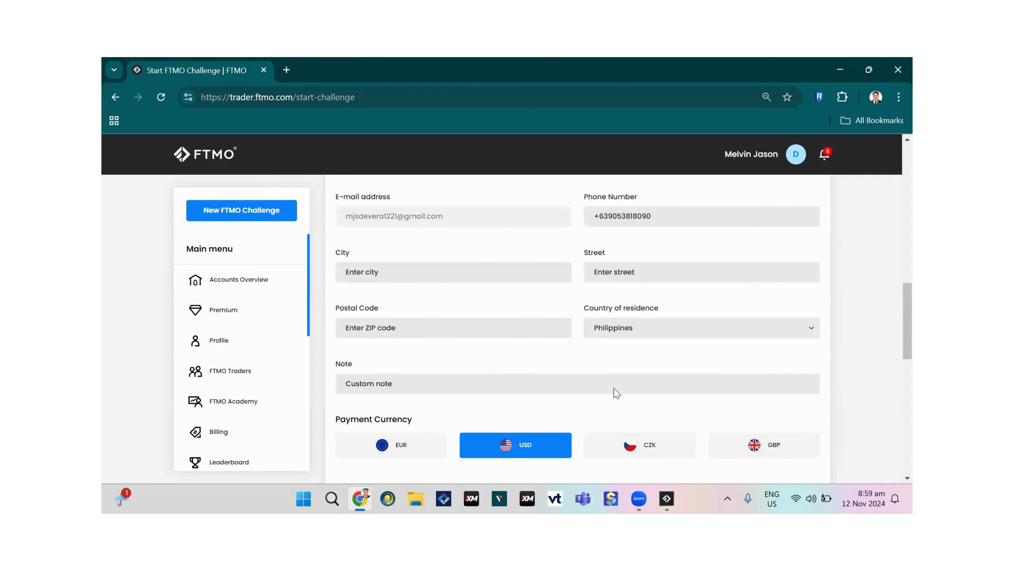
scroll(501, 459, down, 4)
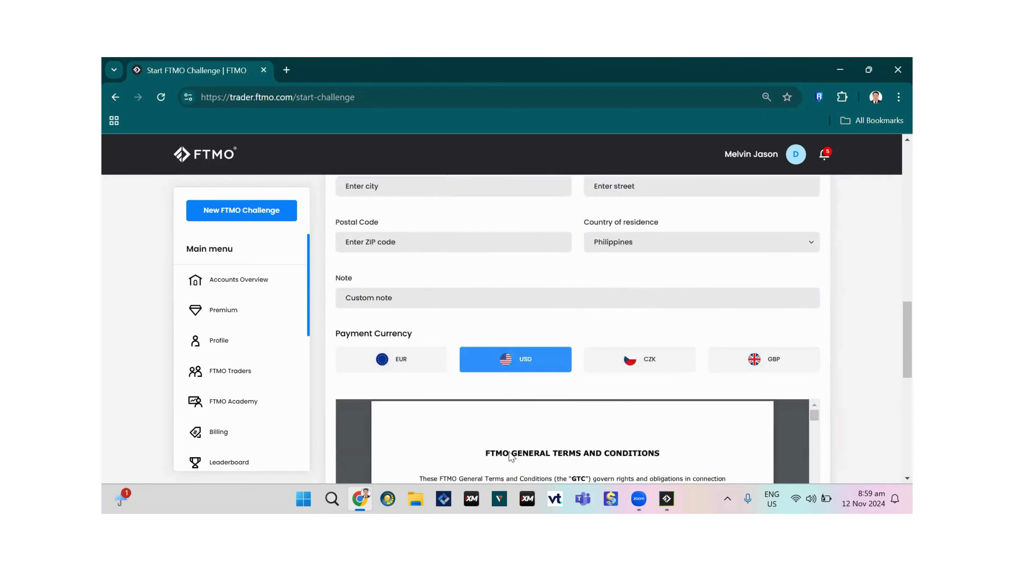
scroll(670, 447, down, 3)
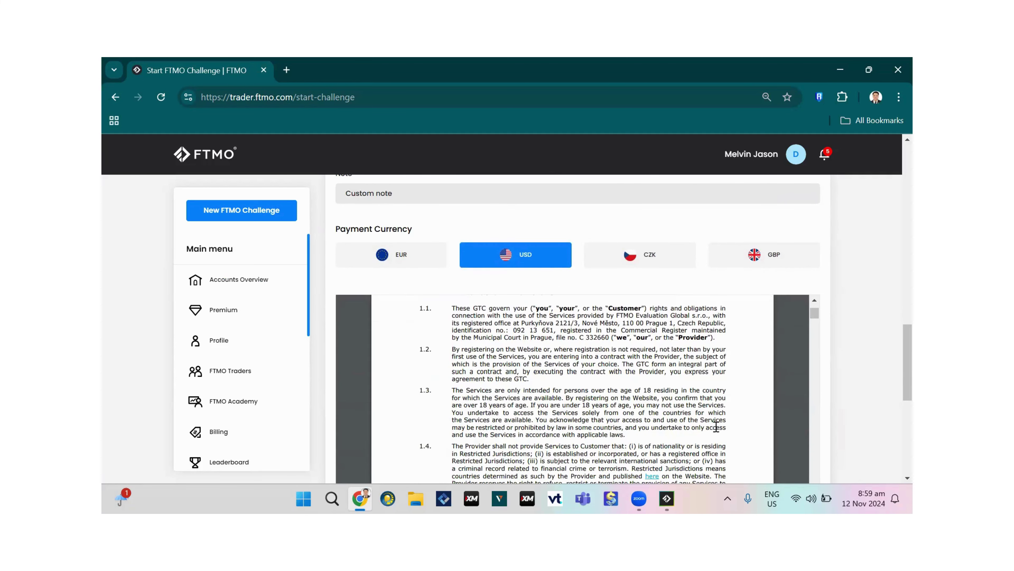
scroll(719, 427, up, 3)
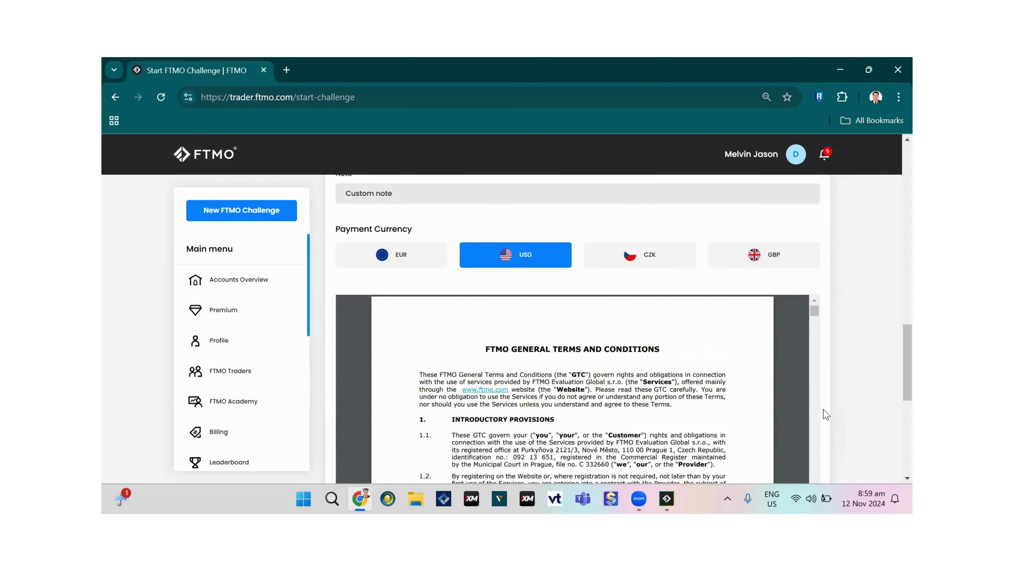
scroll(825, 414, down, 5)
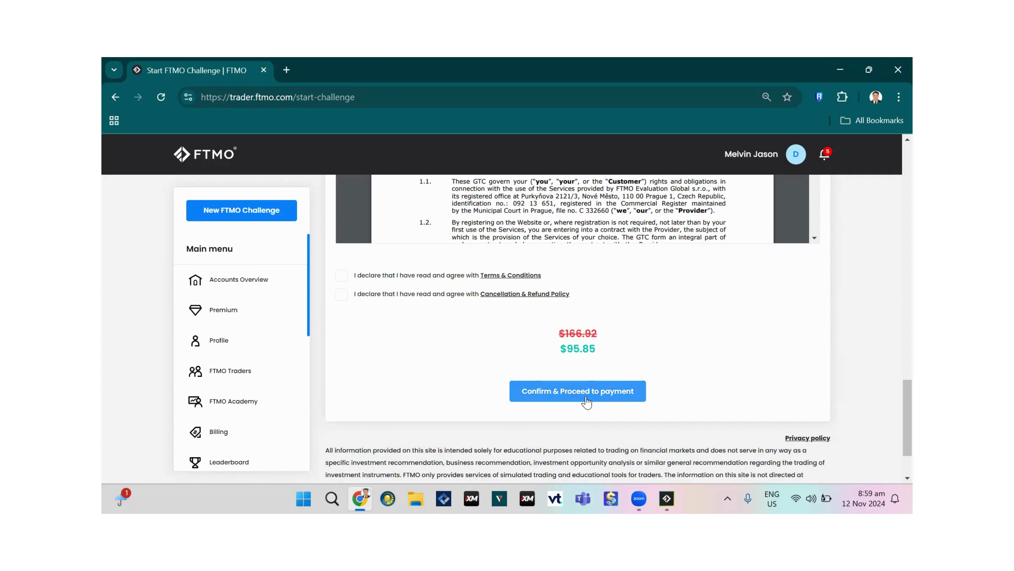
scroll(423, 397, up, 10)
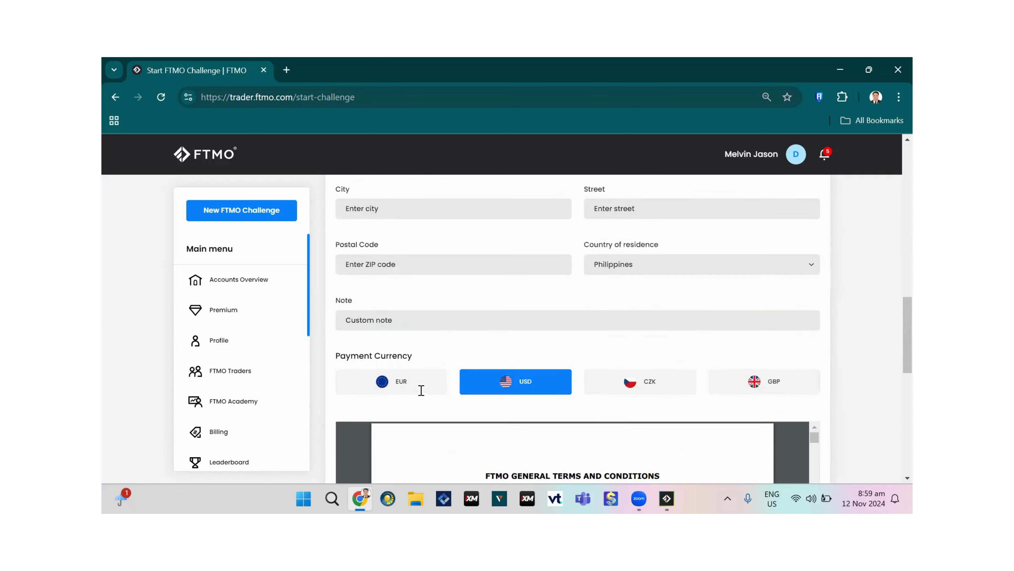
scroll(428, 396, up, 8)
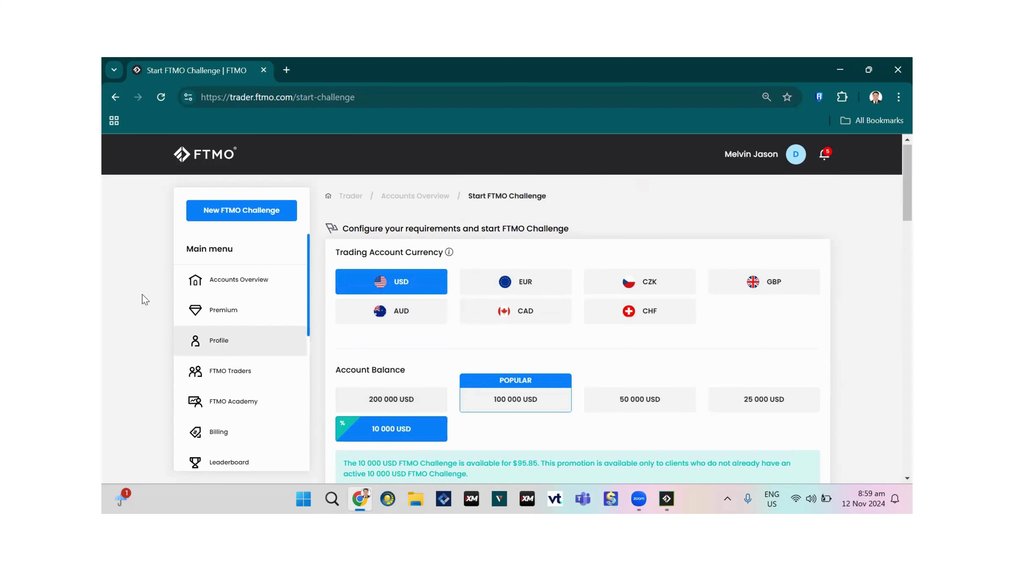
Step: Return to the Accounts Overview and open the MetriX page of the ongoing Free Trial account
click(226, 282)
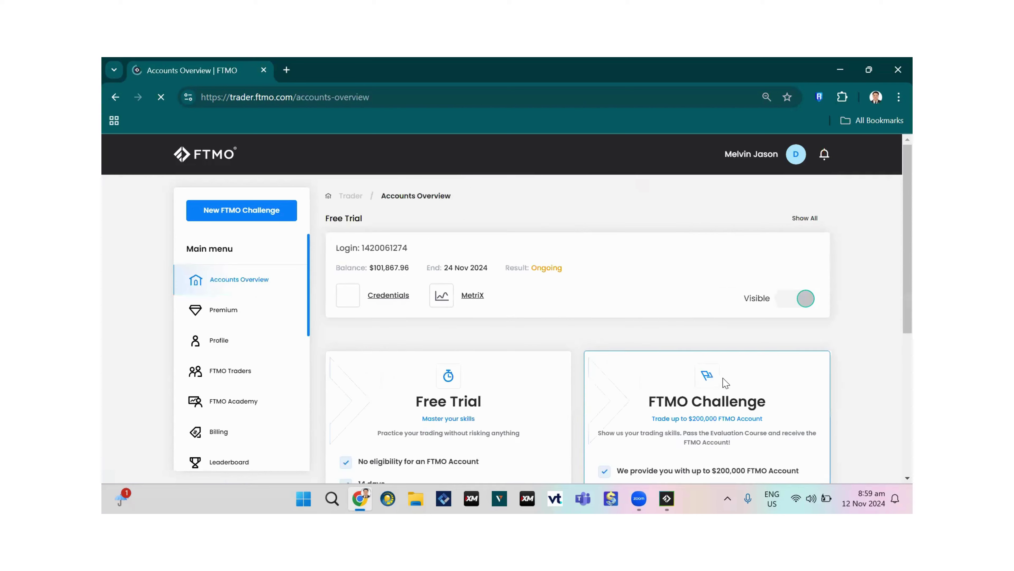
scroll(474, 417, down, 3)
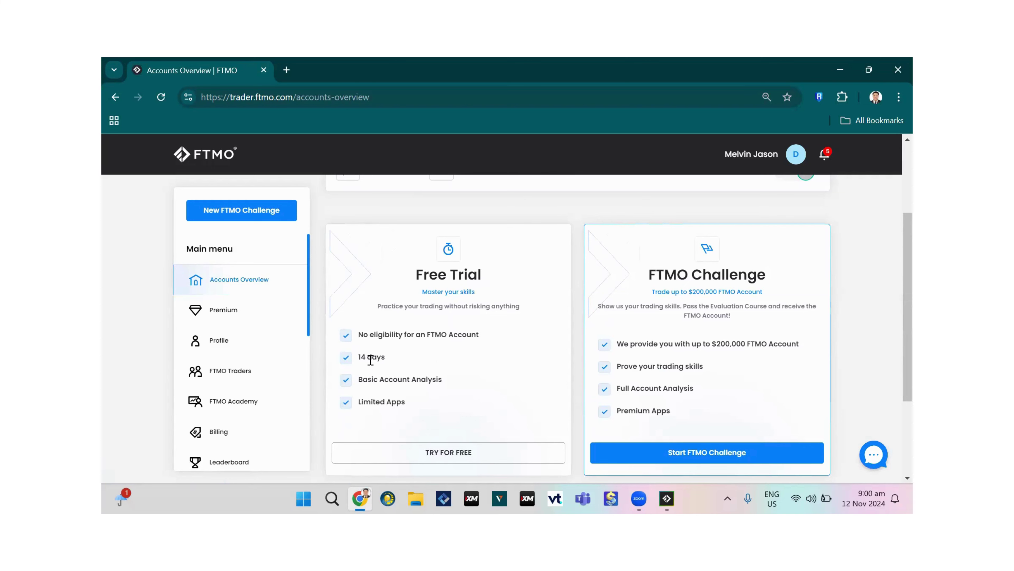
scroll(370, 360, up, 3)
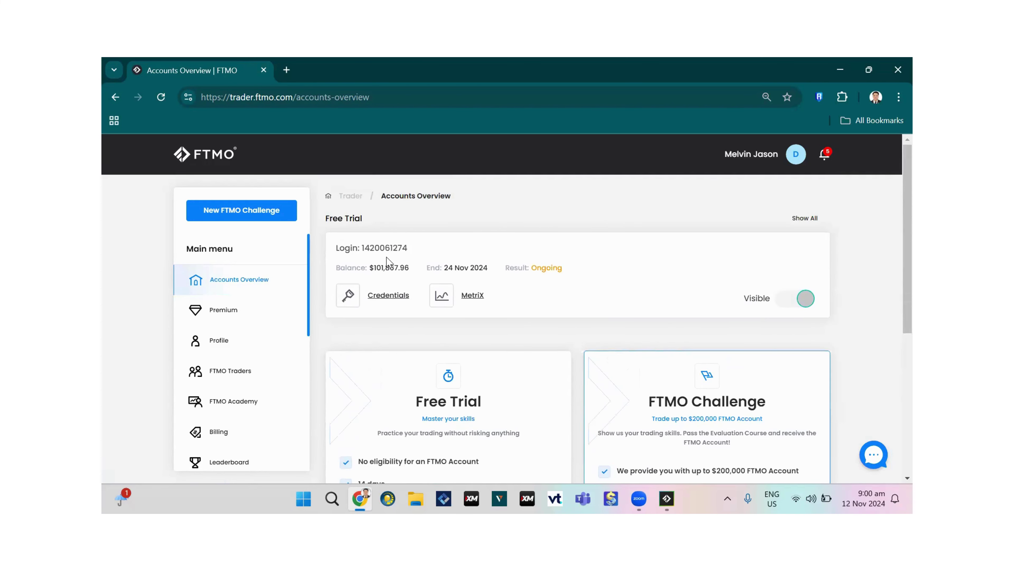
click(475, 300)
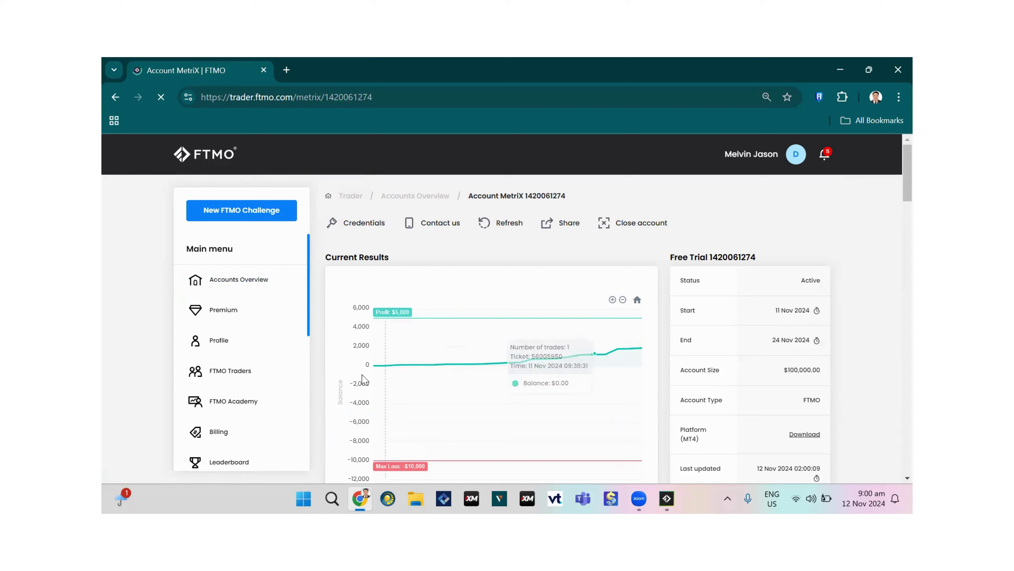
Step: Examine the Free Trial account's balance chart, current results, consistency score and trading objectives
scroll(679, 390, down, 2)
scroll(679, 389, down, 2)
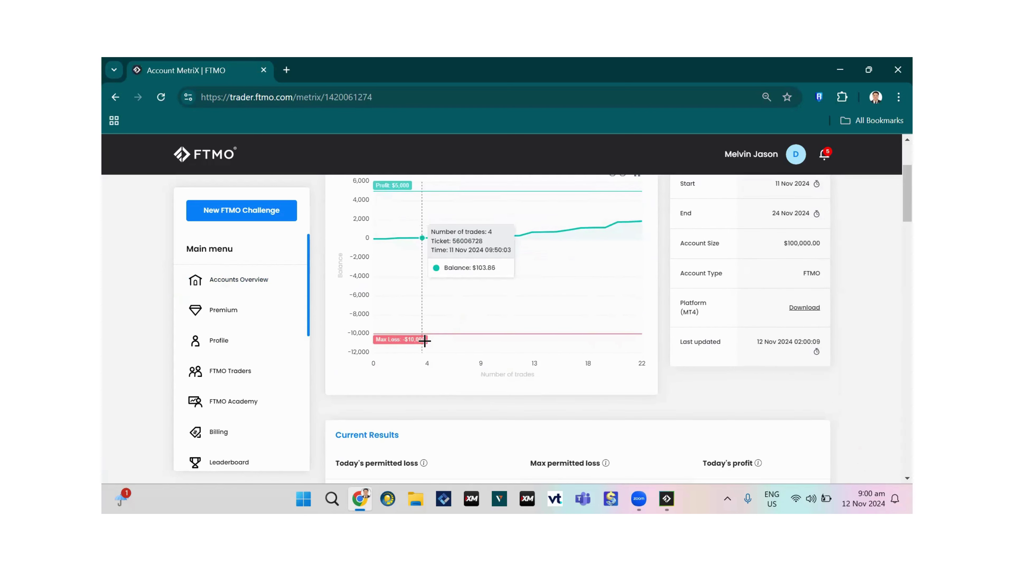
scroll(455, 351, up, 4)
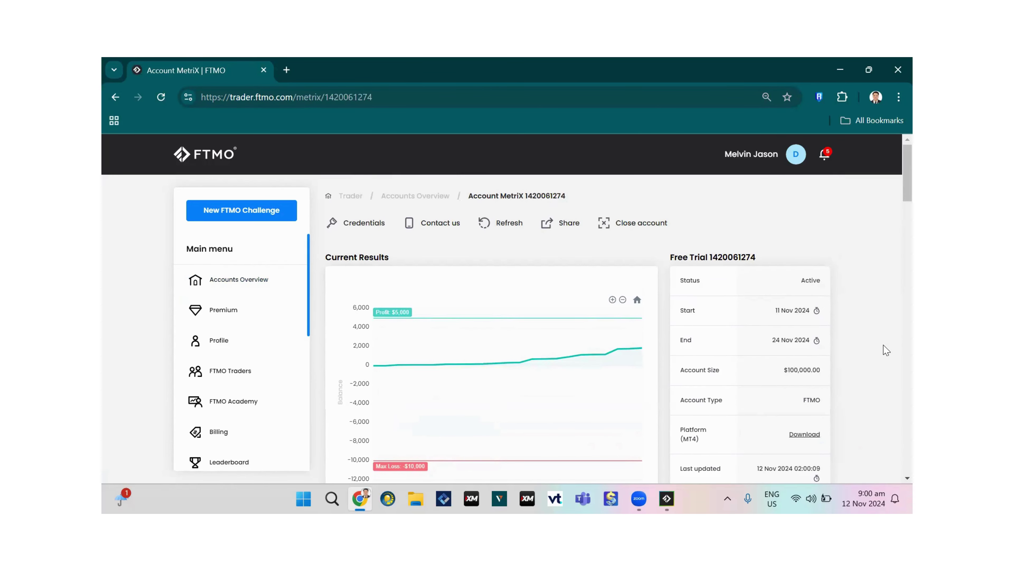
scroll(862, 370, down, 3)
scroll(860, 420, down, 5)
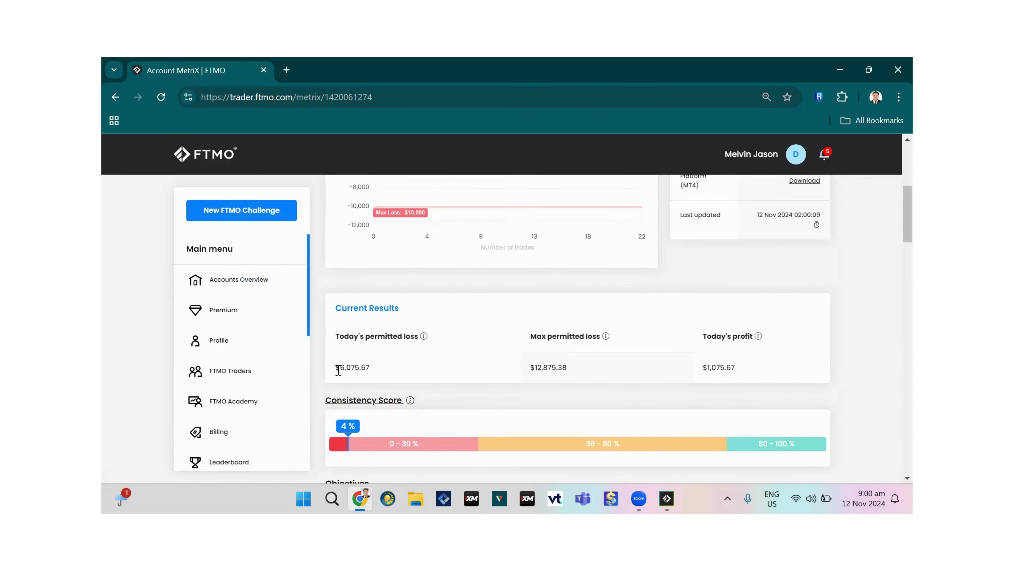
mouse_move(537, 346)
scroll(875, 368, down, 3)
scroll(875, 368, down, 2)
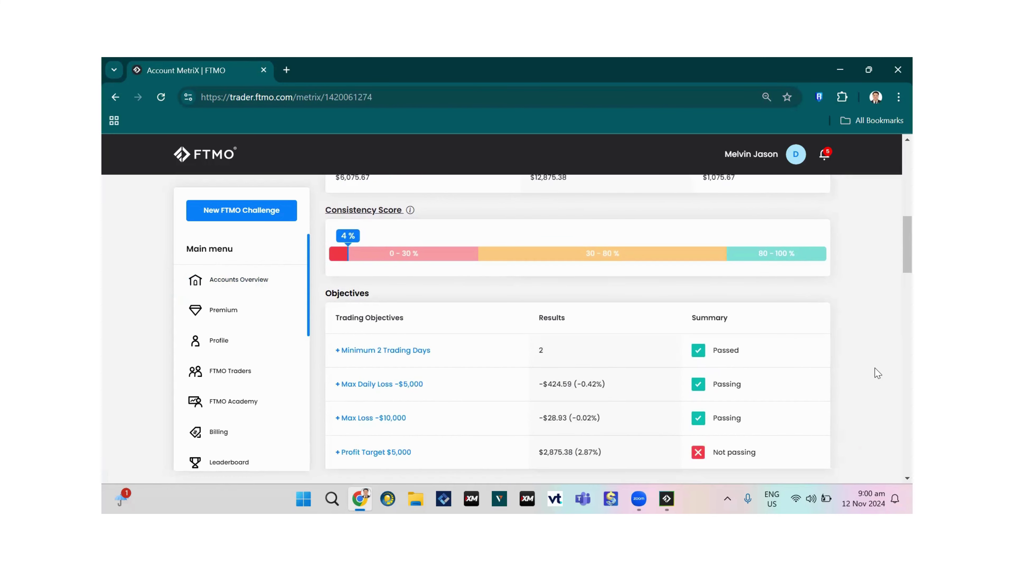
Step: Review the account's statistics and daily summary, and open the Economic Calendar
scroll(875, 368, down, 3)
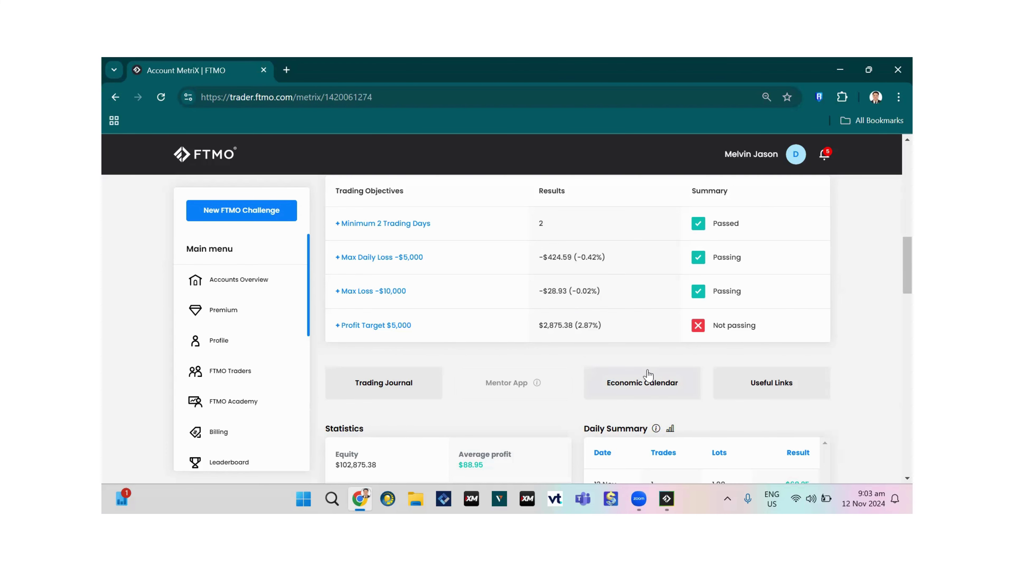
scroll(859, 349, down, 3)
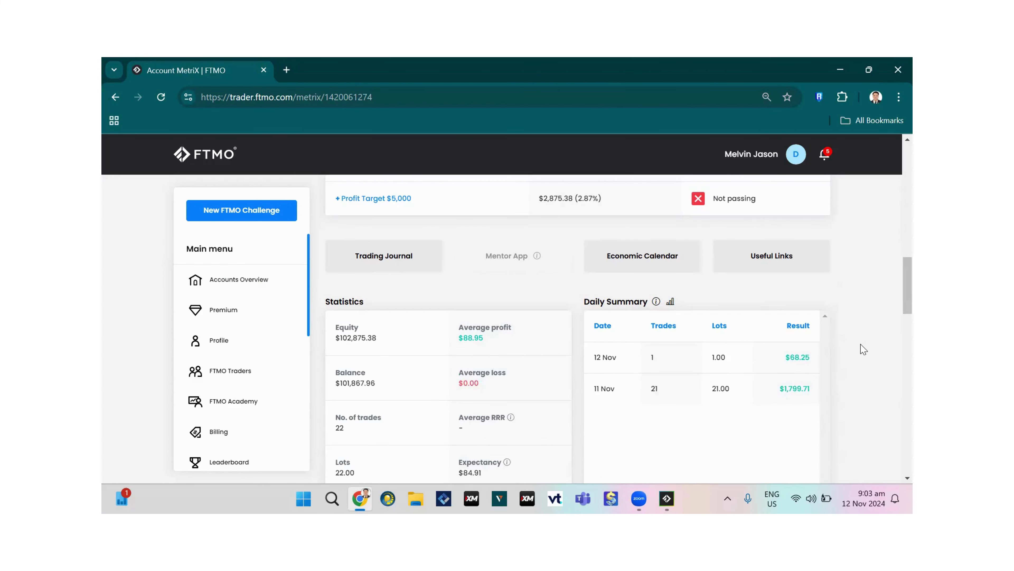
click(649, 259)
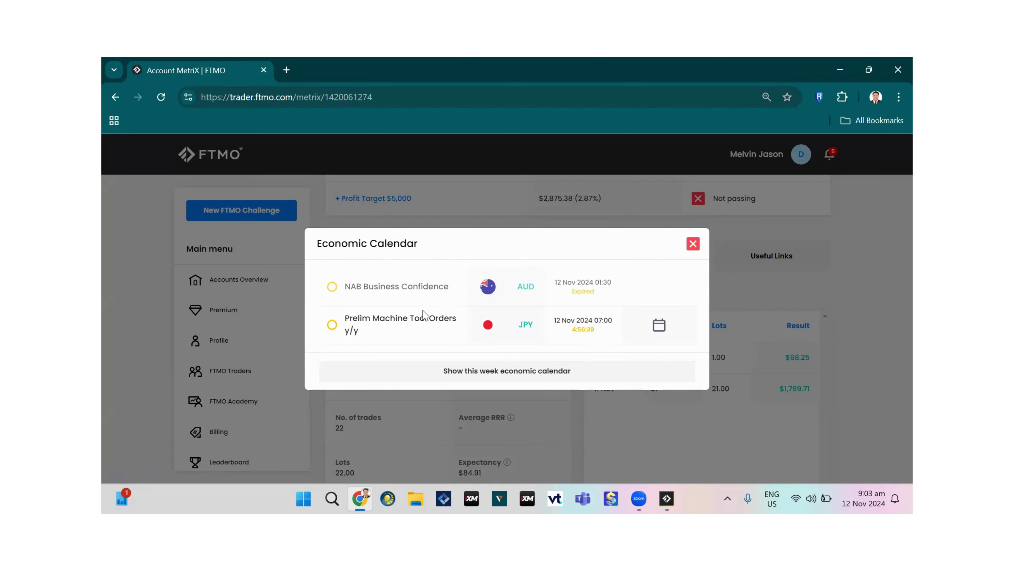
Step: Show this week's full economic calendar and look through the events with their instruments, dates, forecasts and previous values
click(524, 371)
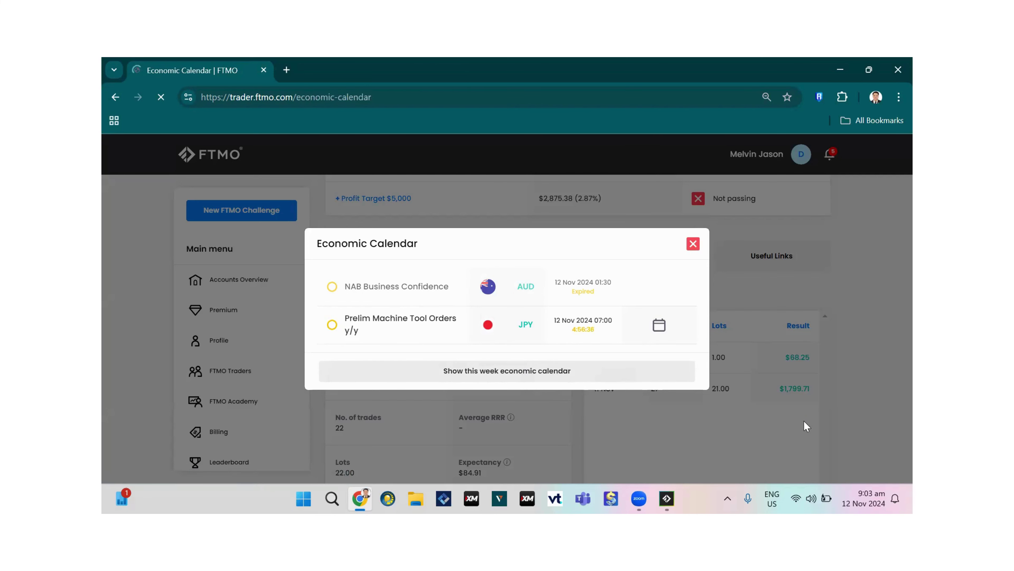
scroll(806, 424, down, 3)
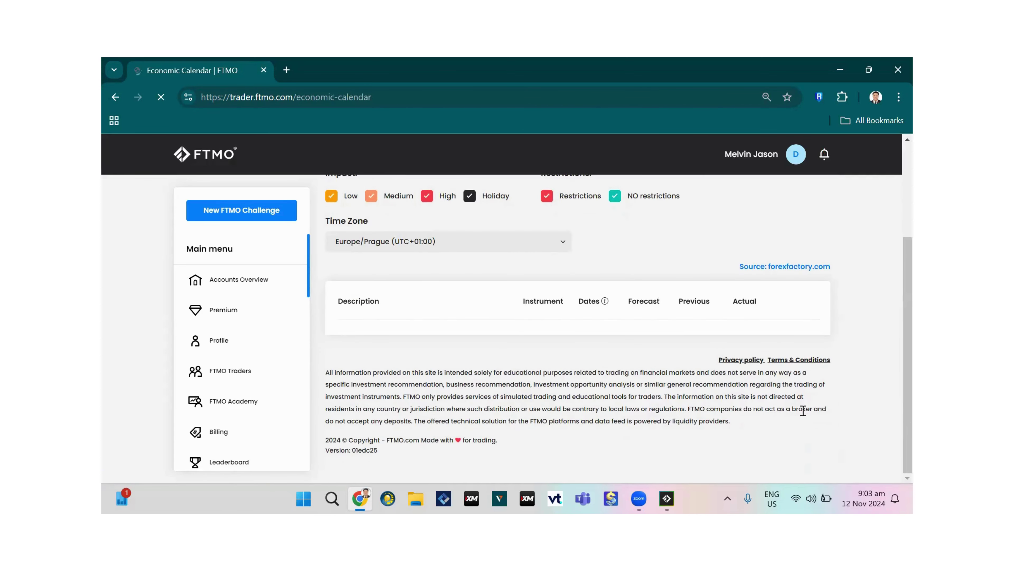
scroll(800, 415, down, 5)
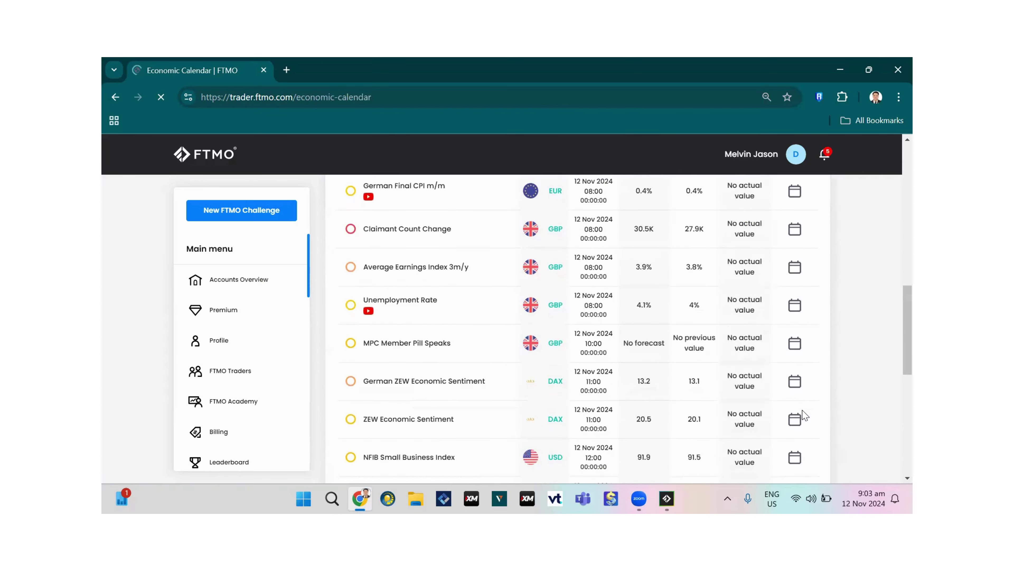
scroll(854, 380, up, 8)
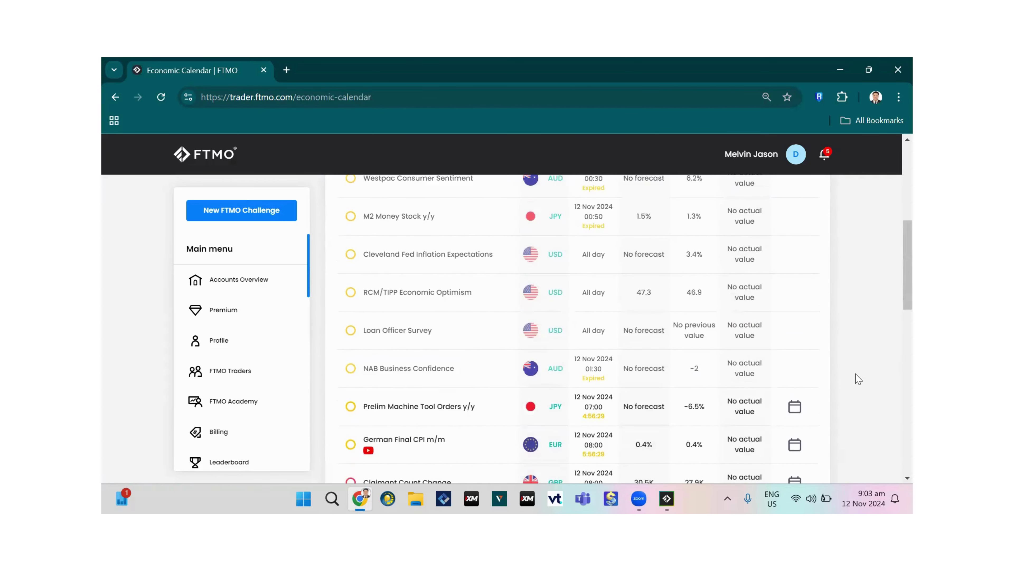
scroll(858, 379, up, 2)
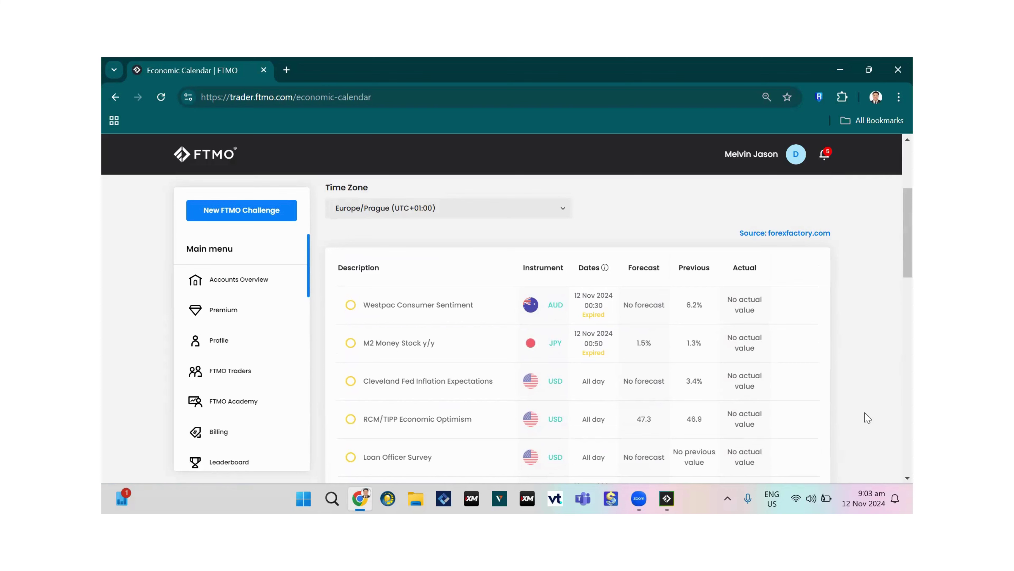
scroll(863, 416, down, 10)
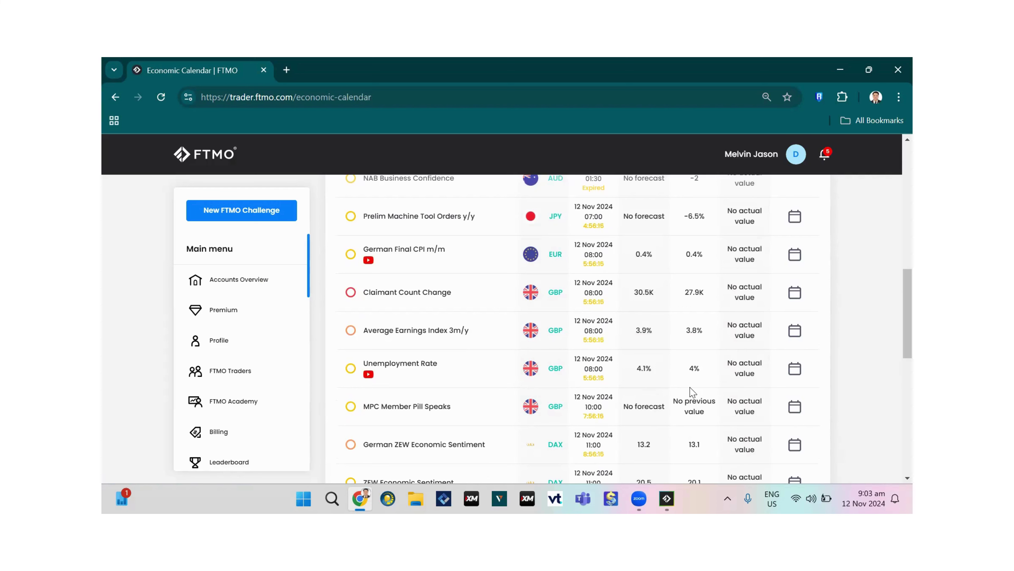
Step: Open the Downloads page and look at the available trading platforms
mouse_move(665, 496)
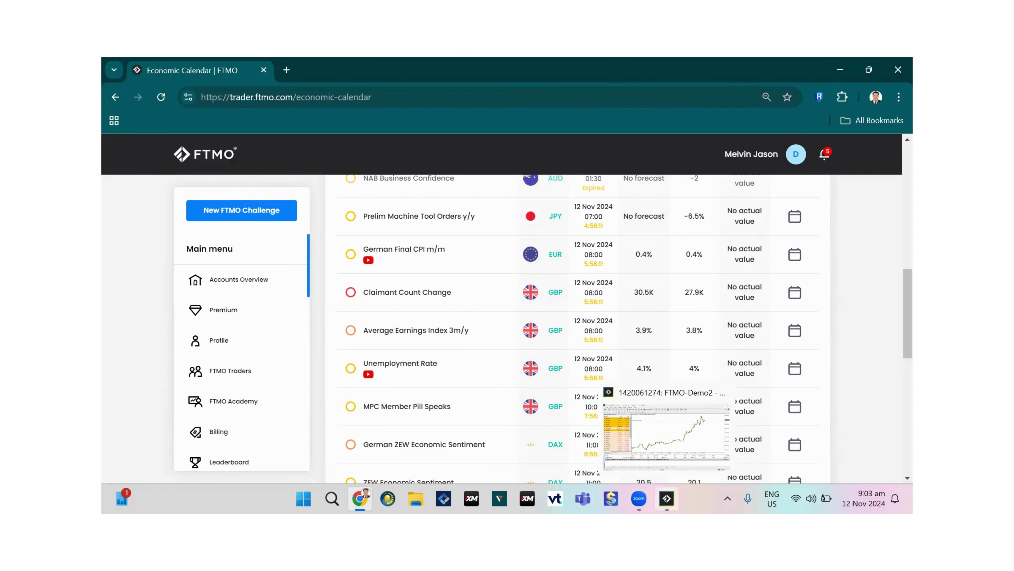
scroll(259, 391, down, 5)
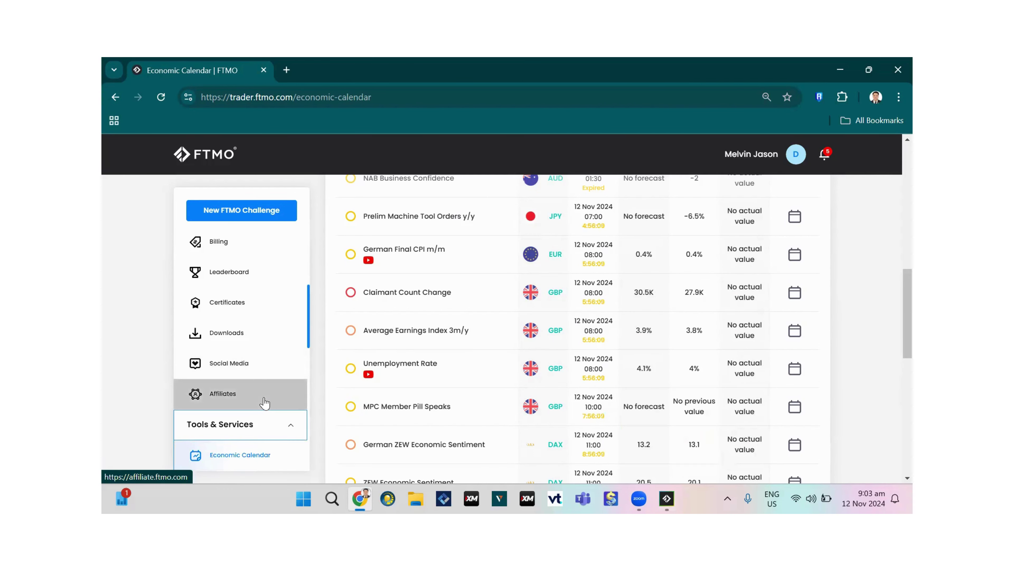
click(222, 338)
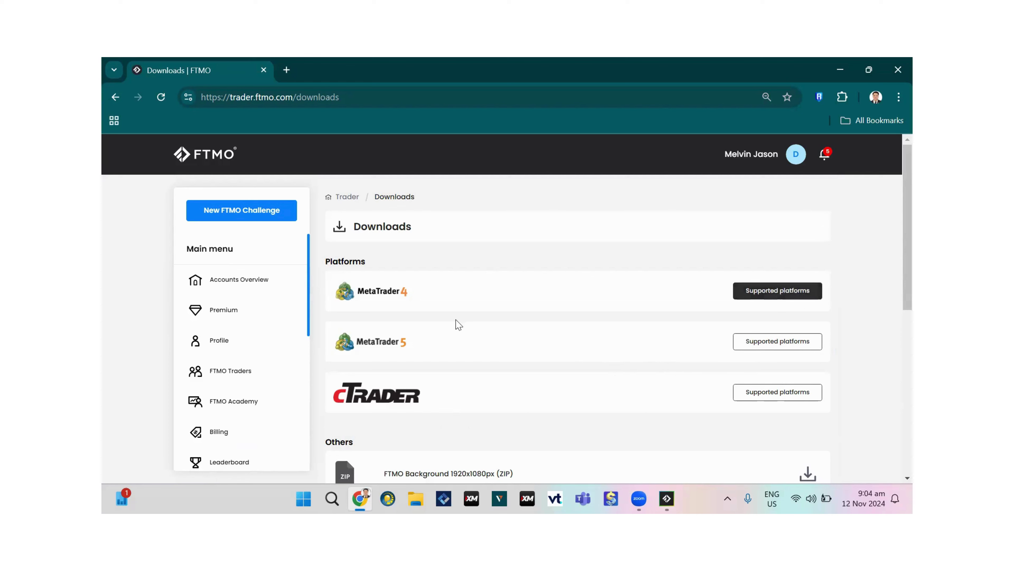
Step: Return to the Accounts Overview and examine the Free Trial account's login credentials, server and MT4 platform downloads, closing the dialog when done
click(235, 289)
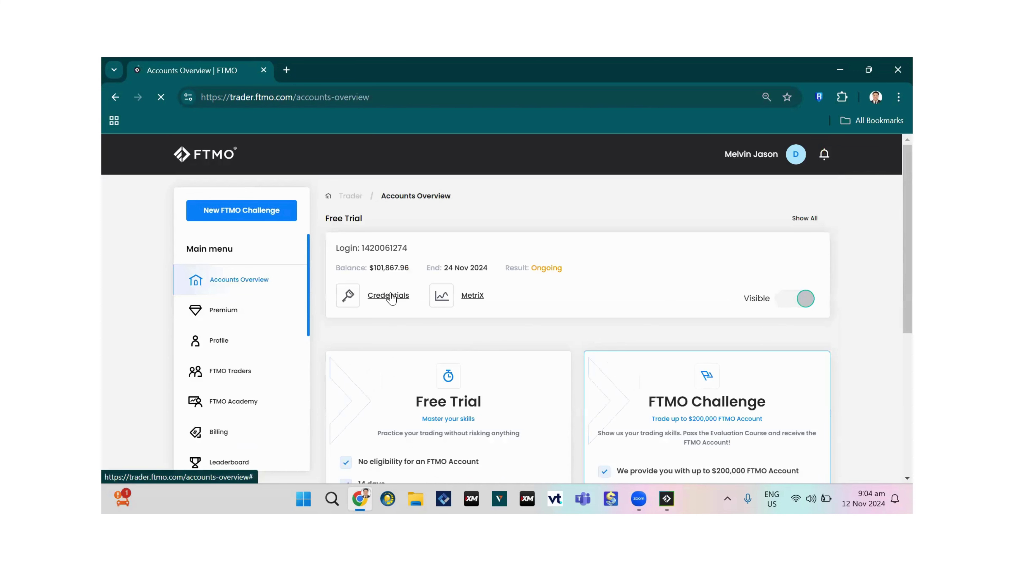
click(391, 296)
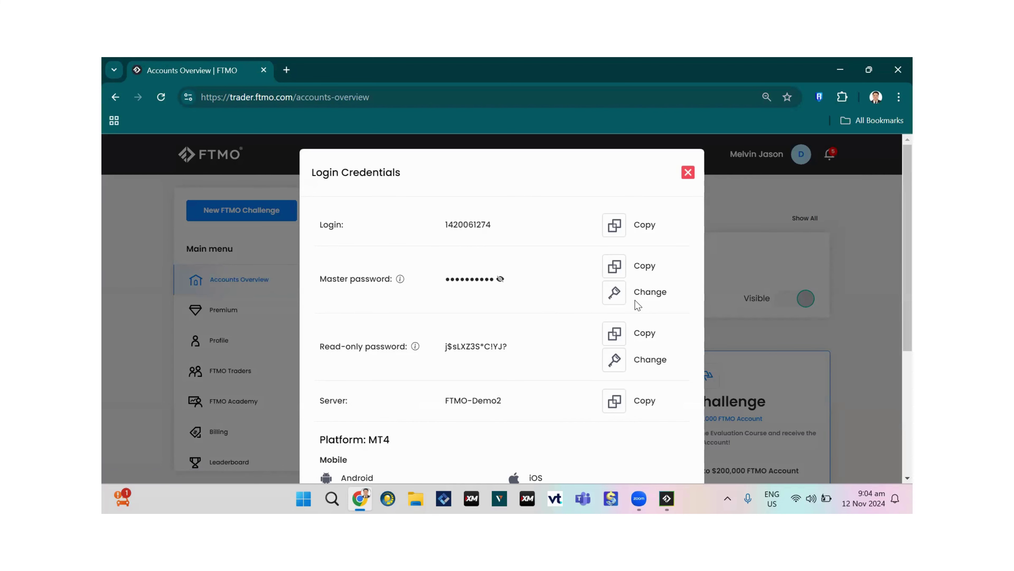
scroll(544, 410, down, 5)
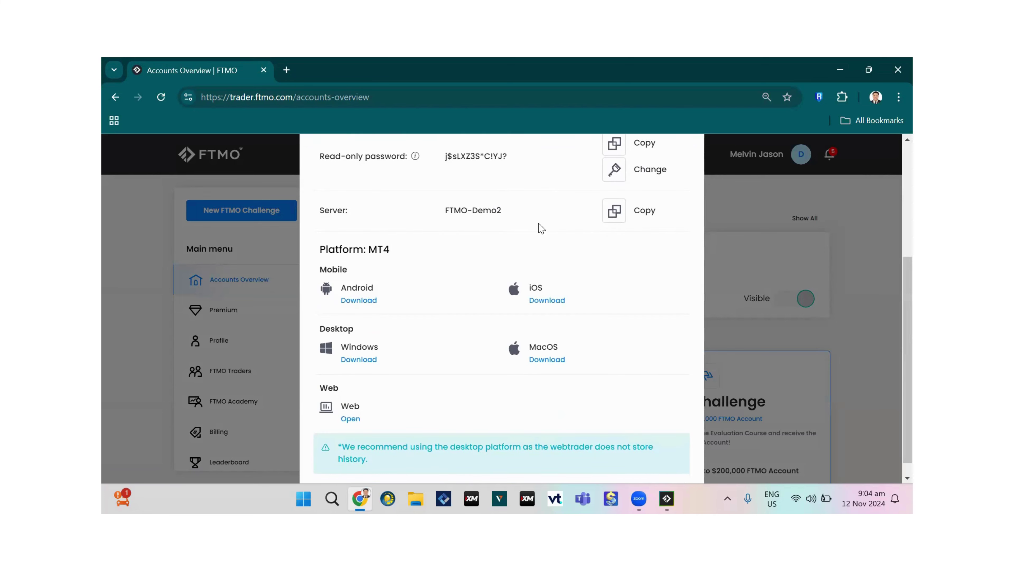
scroll(485, 388, up, 2)
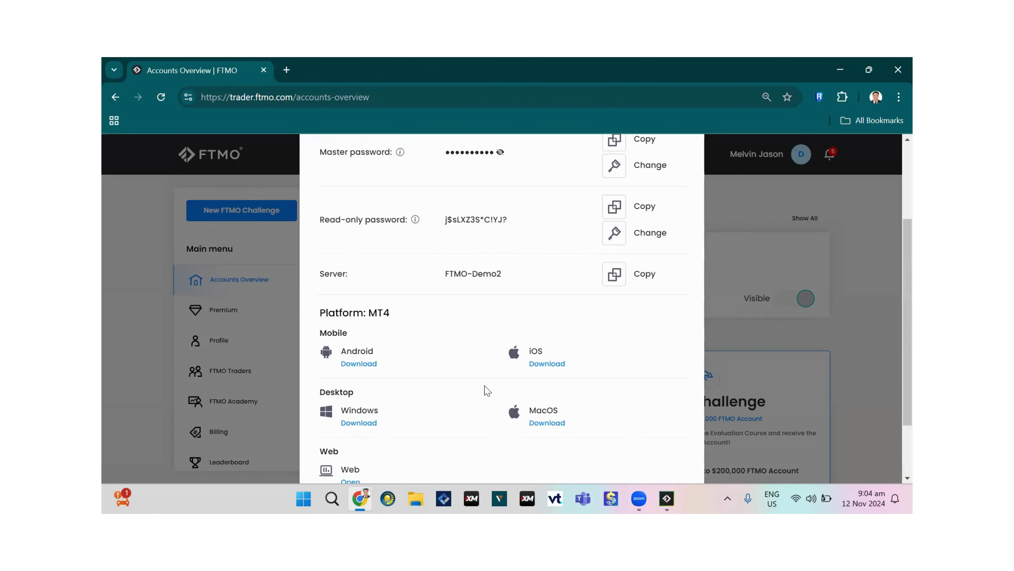
scroll(487, 391, up, 2)
scroll(528, 359, up, 2)
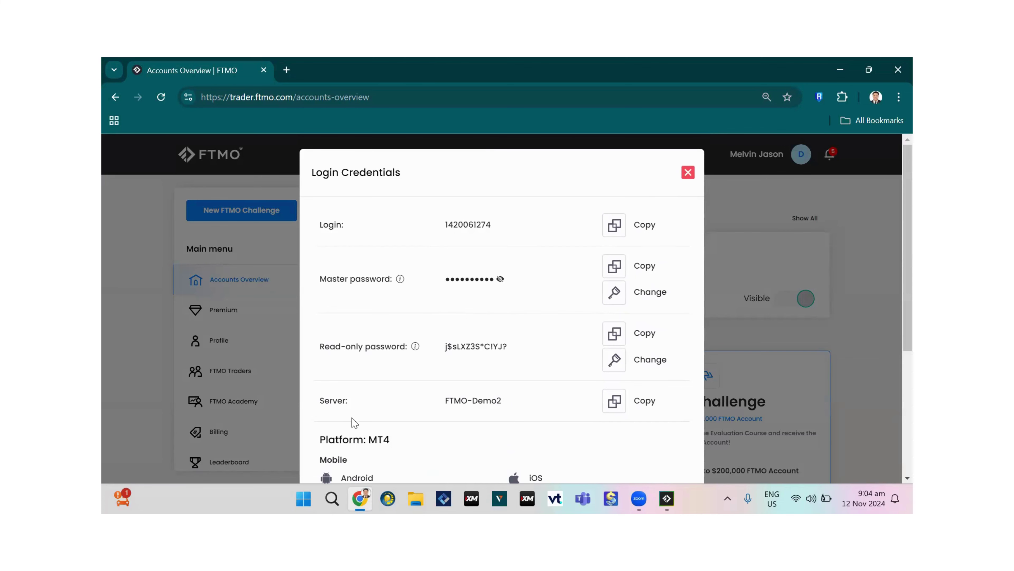
click(687, 173)
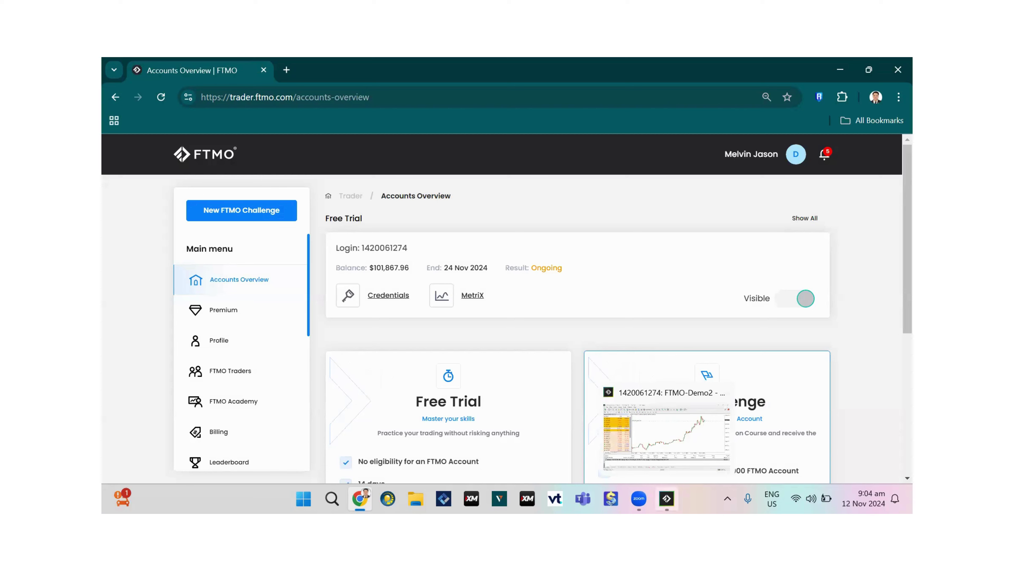
Step: Switch to MetaTrader 4 and give the open BTCUSD buy position a take profit of 89704.85 and a stop loss of 88638.86
click(667, 498)
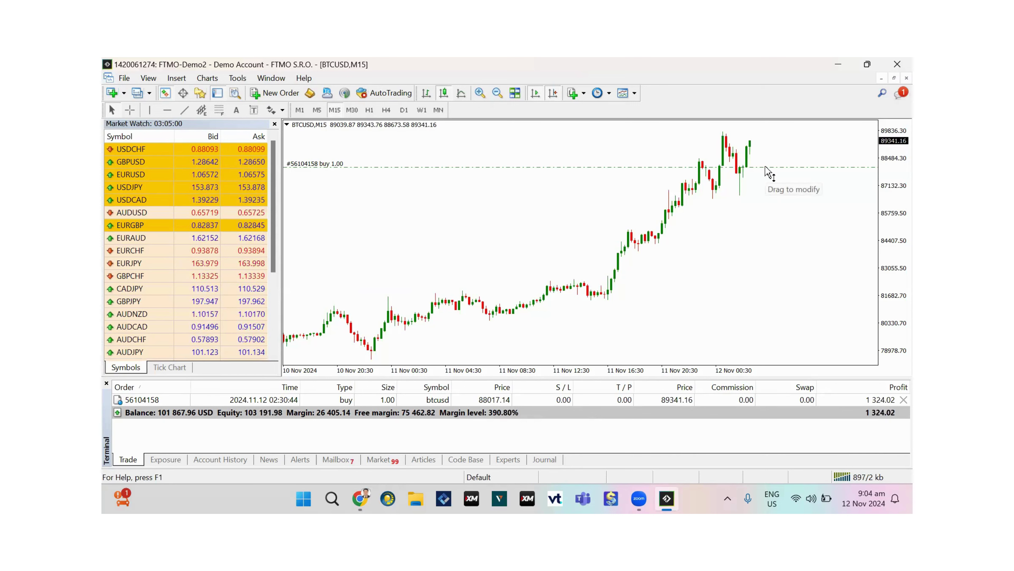
drag(765, 167, 776, 133)
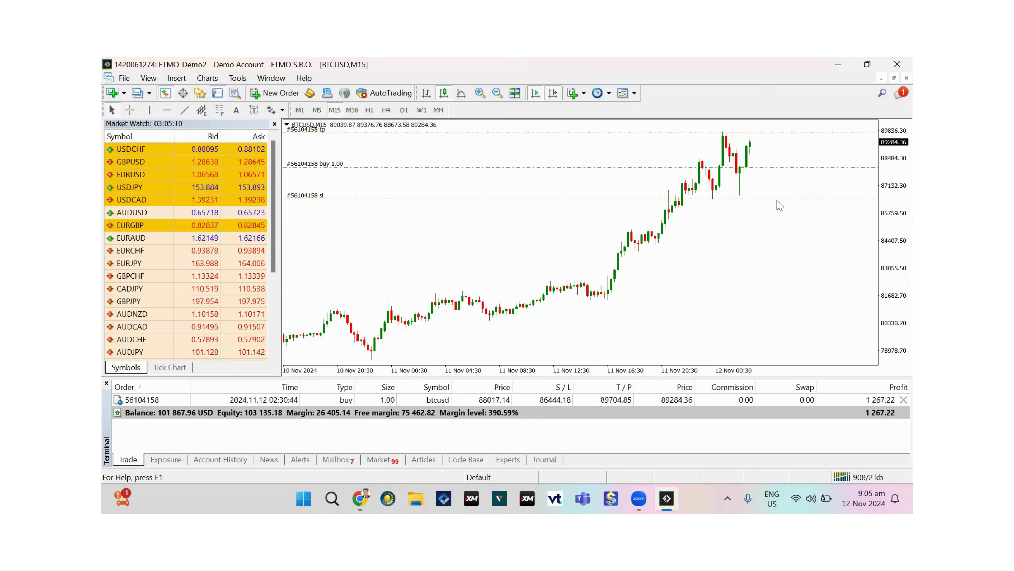
drag(776, 199, 776, 154)
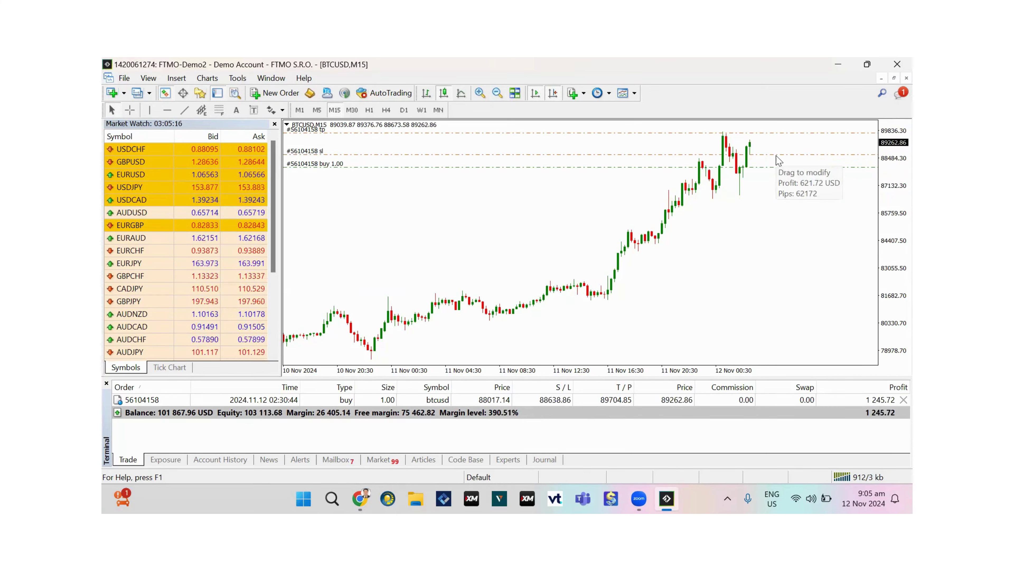
Step: Show the BTCUSD chart in M5, raise the buy position's stop loss to 89043.71, and close the position
click(317, 110)
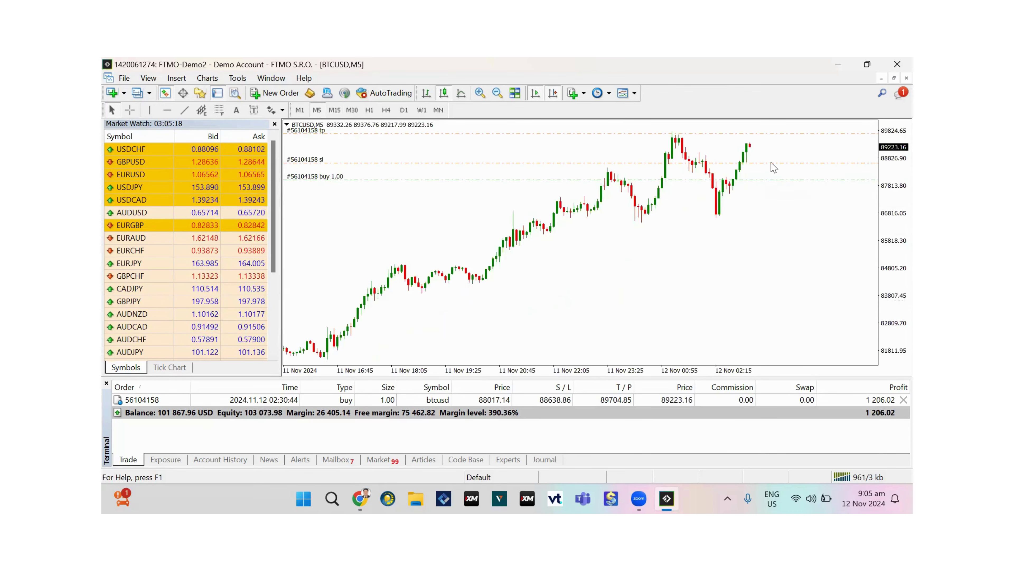
double_click(771, 162)
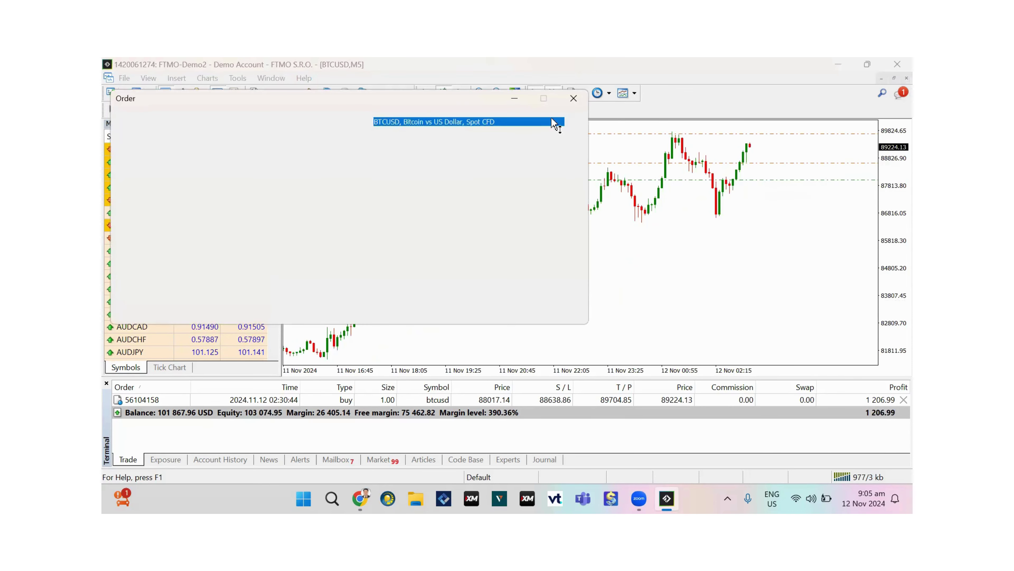
click(574, 98)
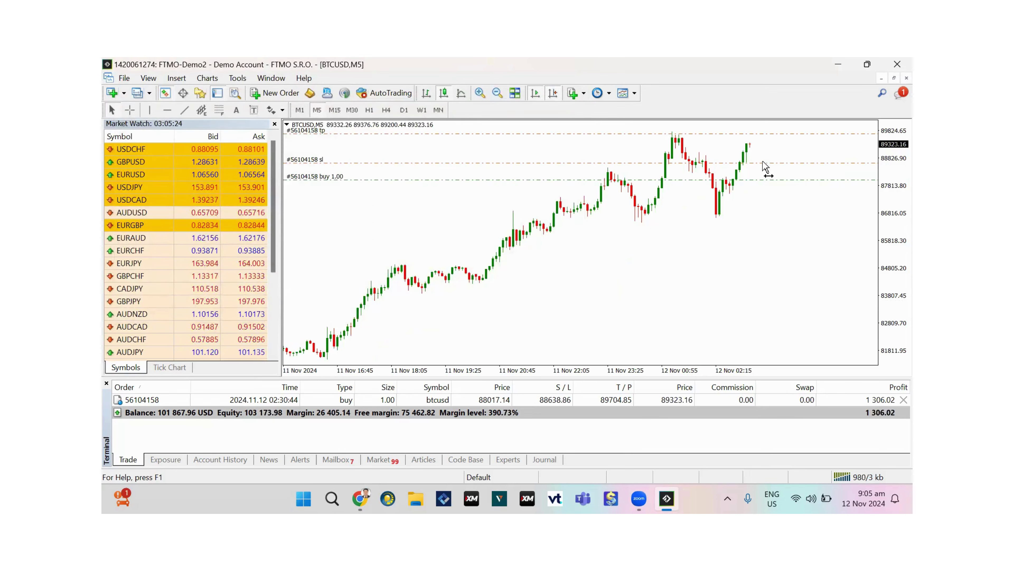
drag(763, 161, 758, 152)
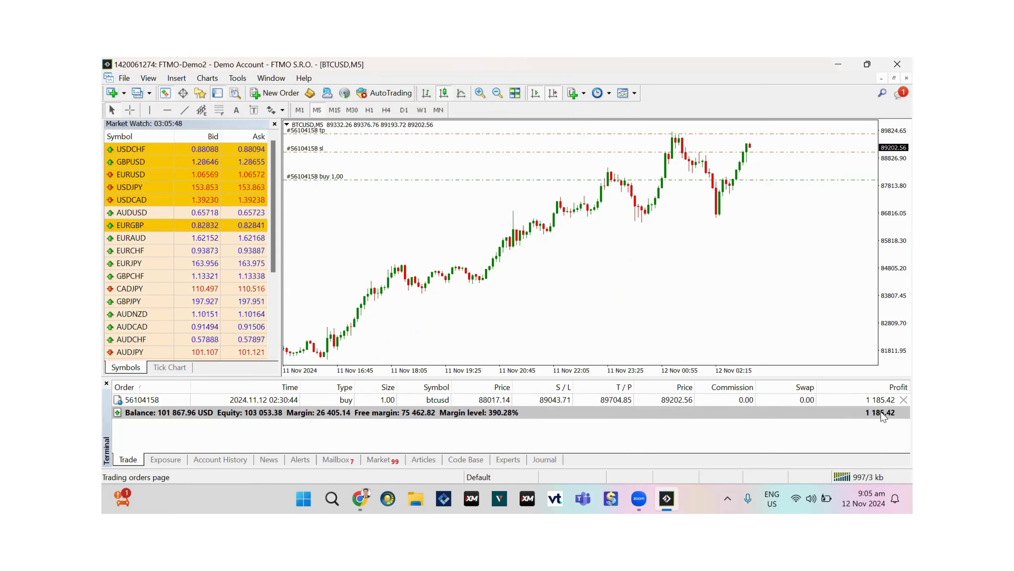
click(903, 400)
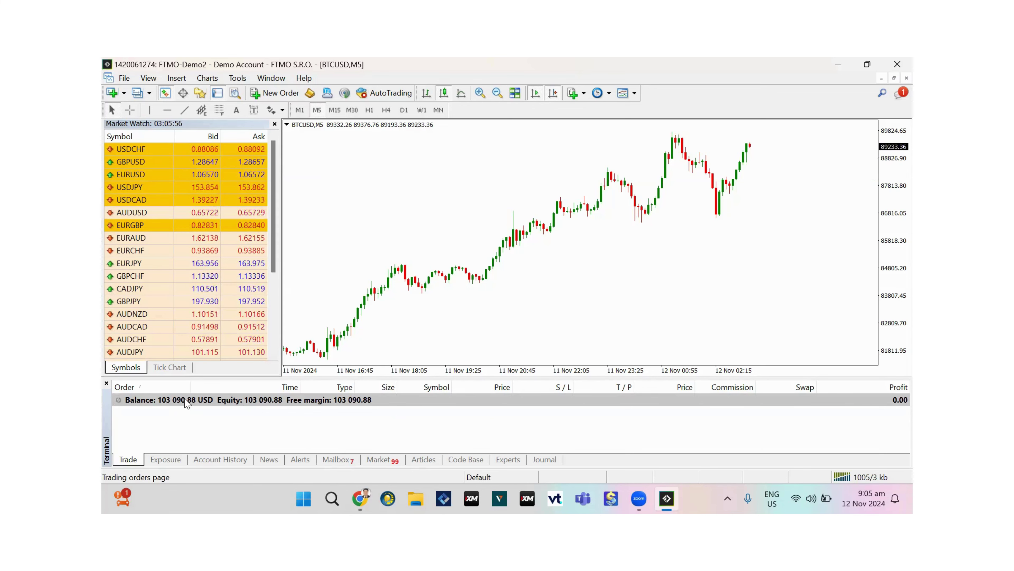
Step: Switch to the browser and review the Free Trial account's balance chart, current results and trading objectives on its MetriX page
click(836, 65)
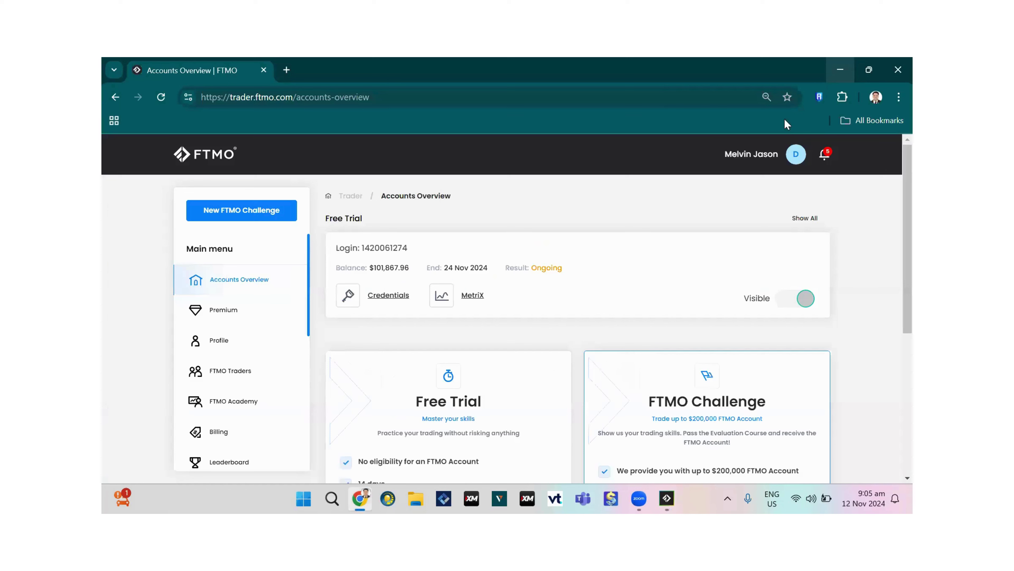
click(476, 300)
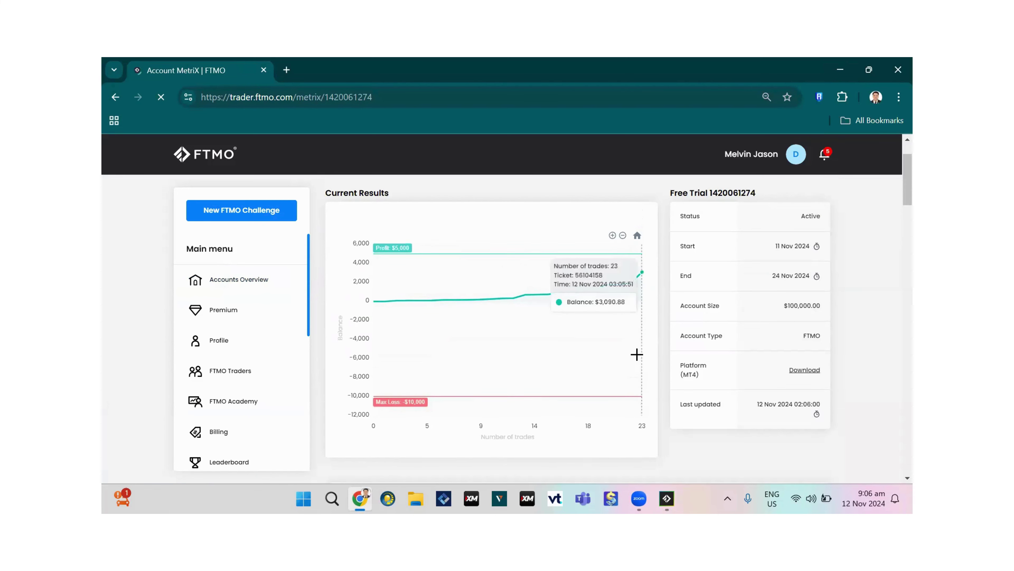
scroll(637, 360, down, 5)
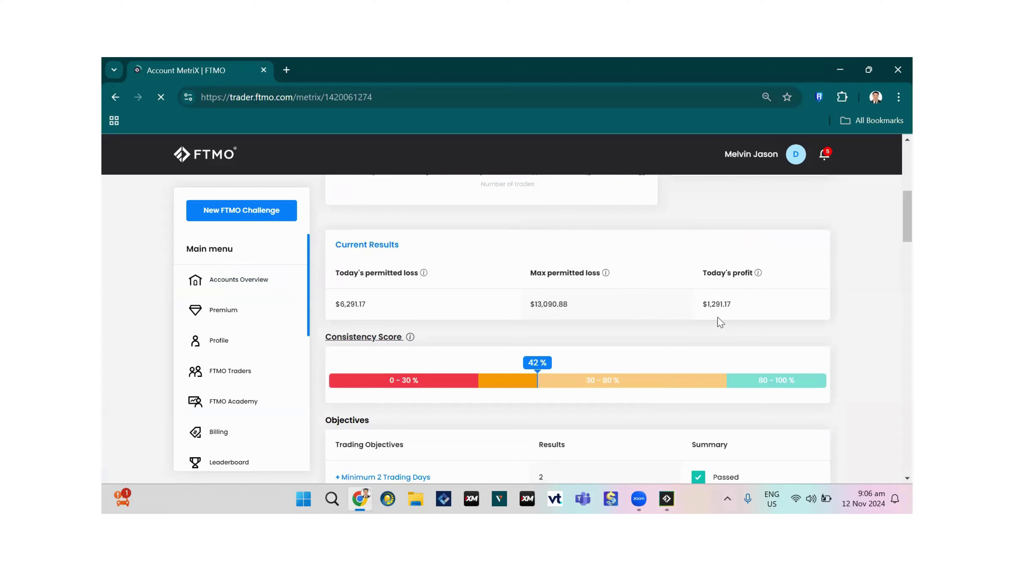
scroll(606, 326, down, 4)
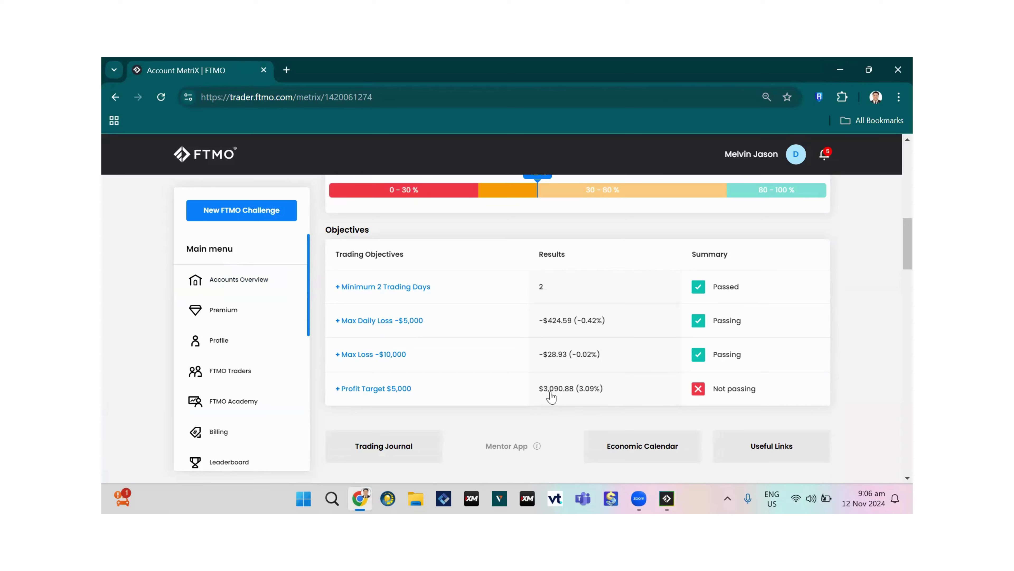
scroll(551, 396, up, 10)
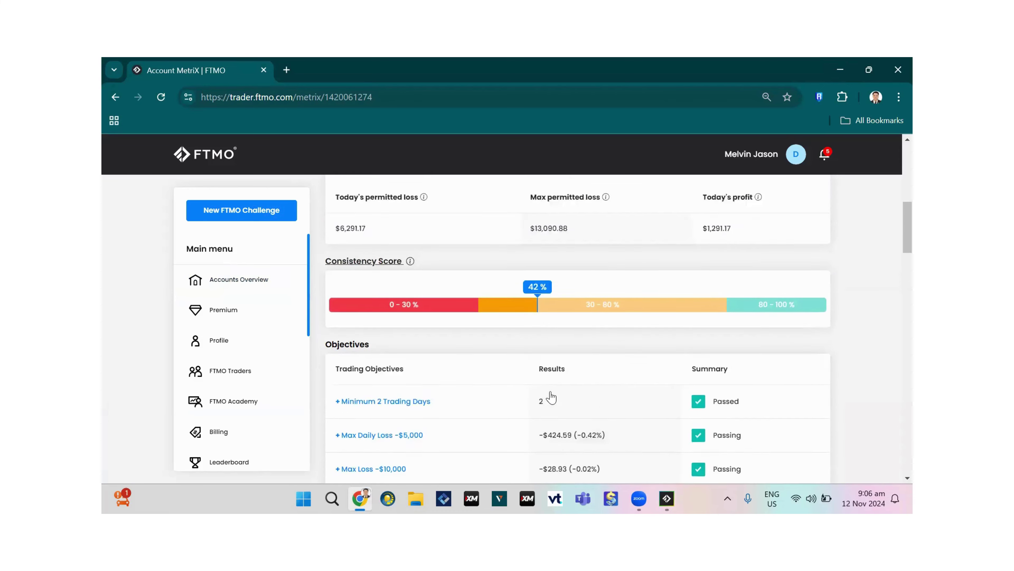
Step: Switch to MetaTrader 4, show the one-click trading panel on the BTCUSD chart, and try to set the volume to 0.01
click(839, 79)
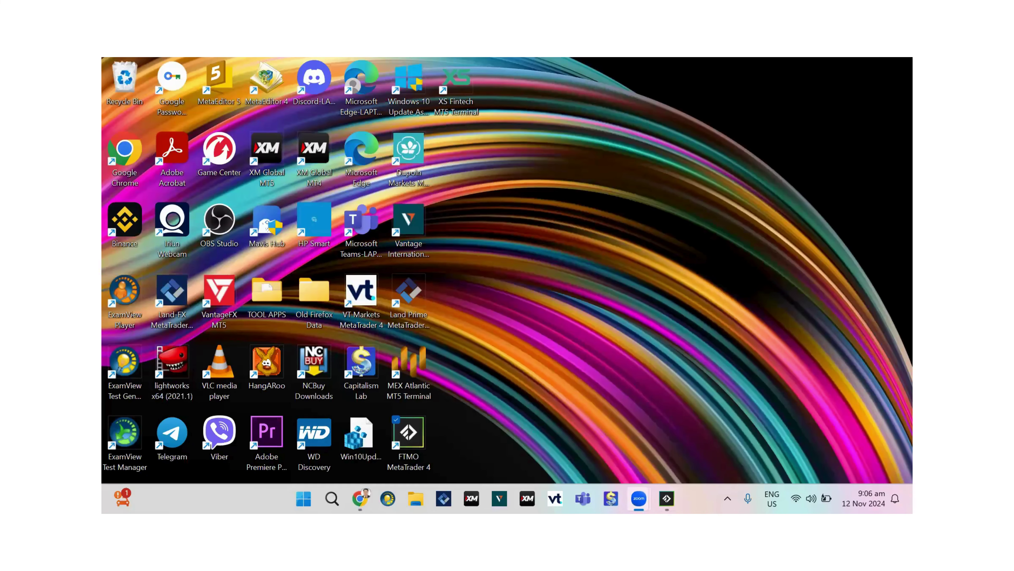
click(667, 498)
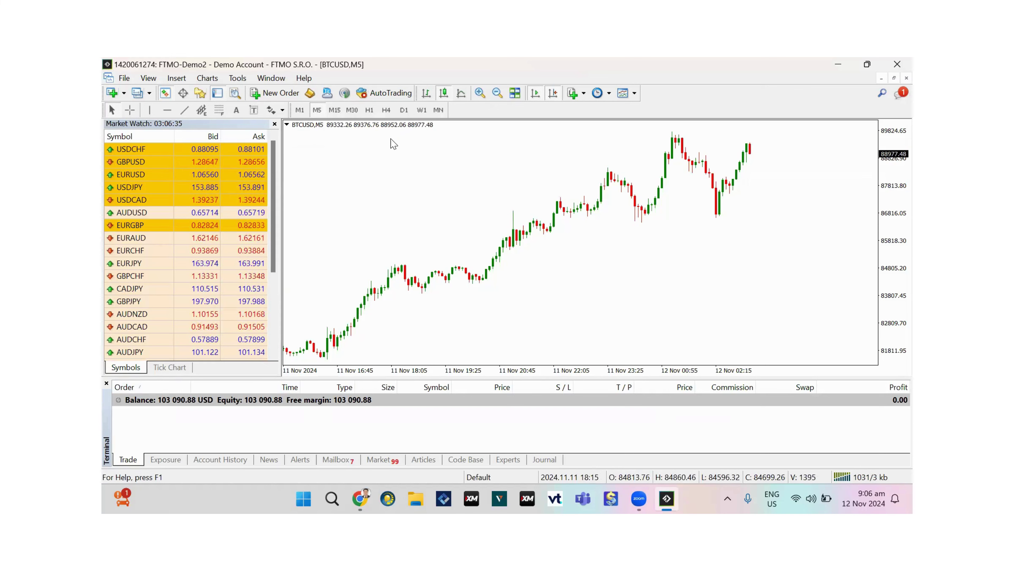
click(286, 124)
click(358, 138)
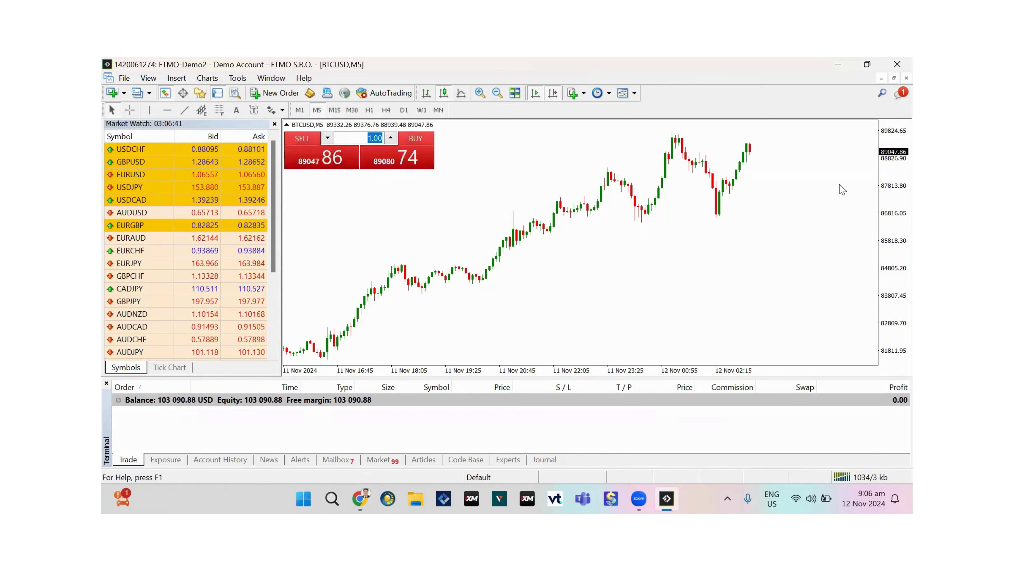
text(0.0)
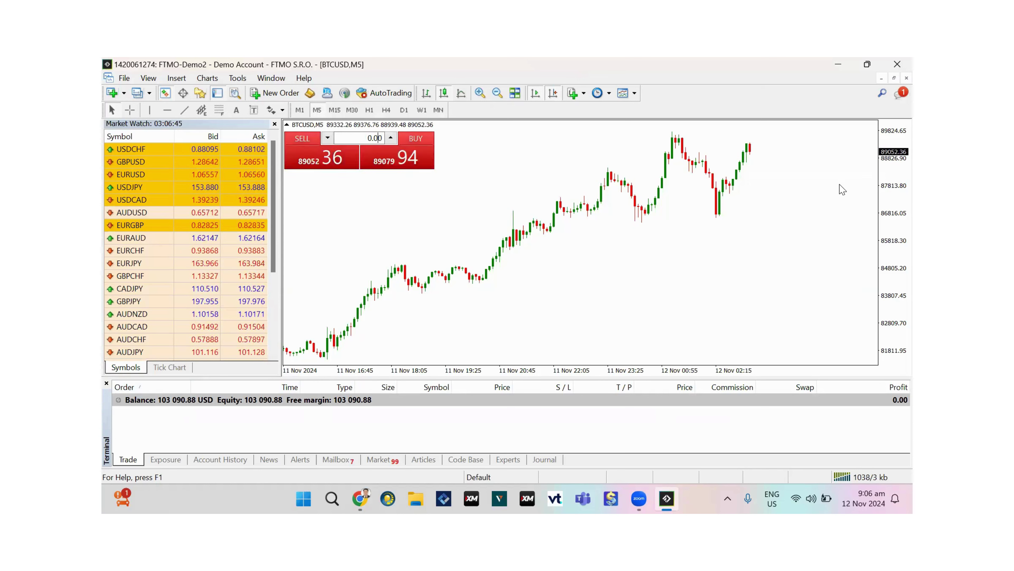
text(1)
key(Left)
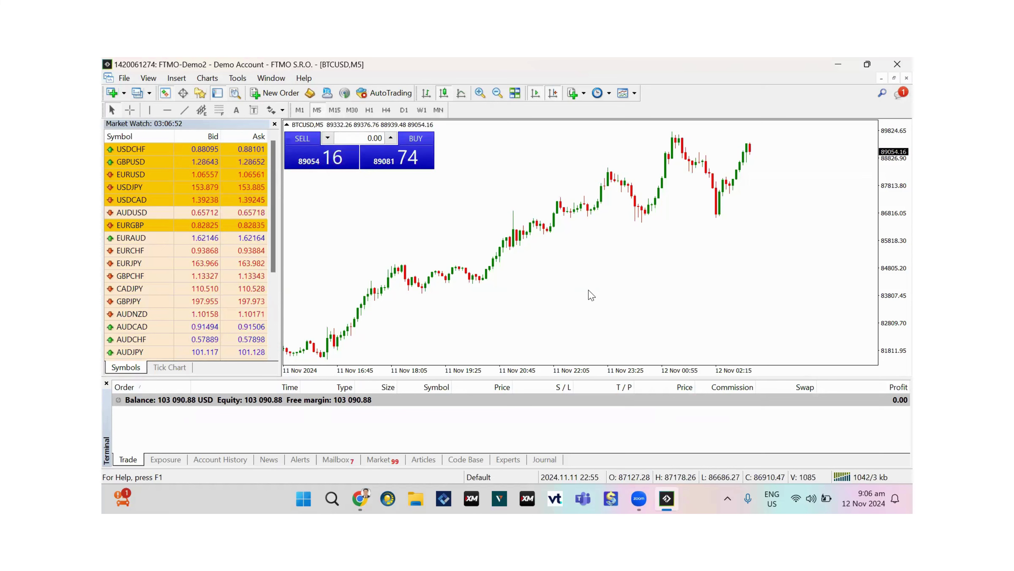
Step: Load XAUUSD into the chart and open a buy and a sell position of 0.01 lots each
scroll(131, 277, down, 3)
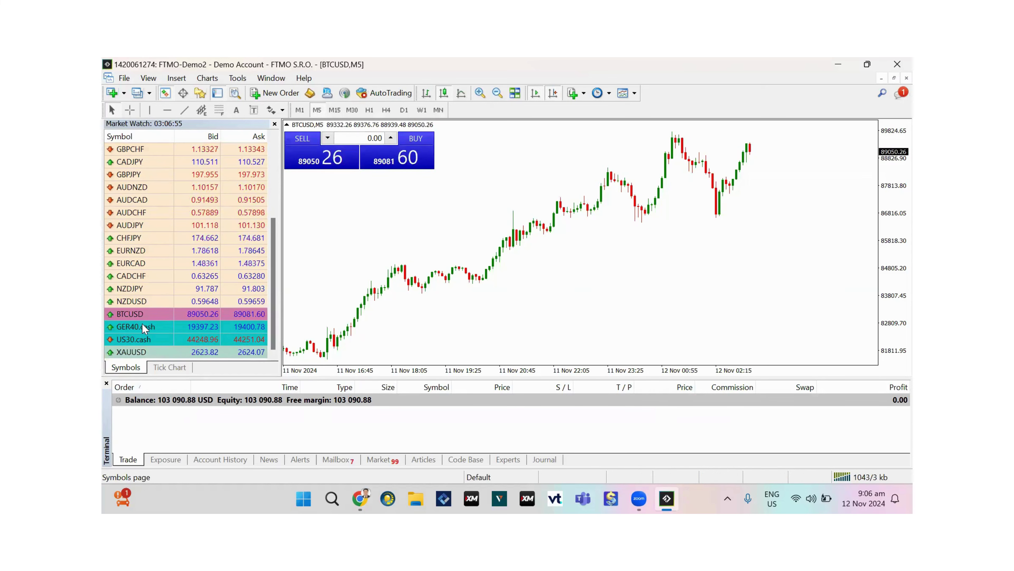
drag(135, 352, 546, 332)
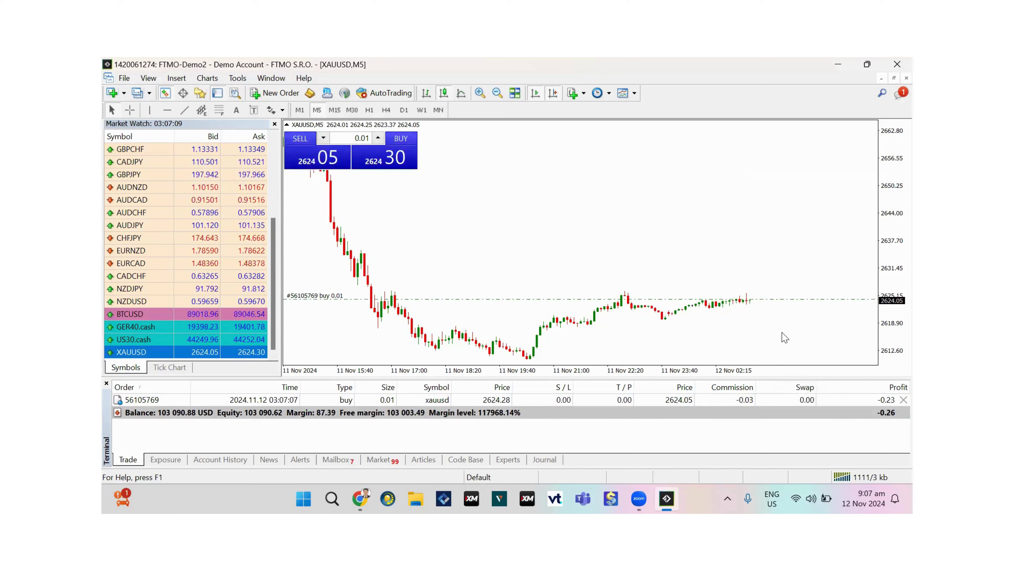
key(plus)
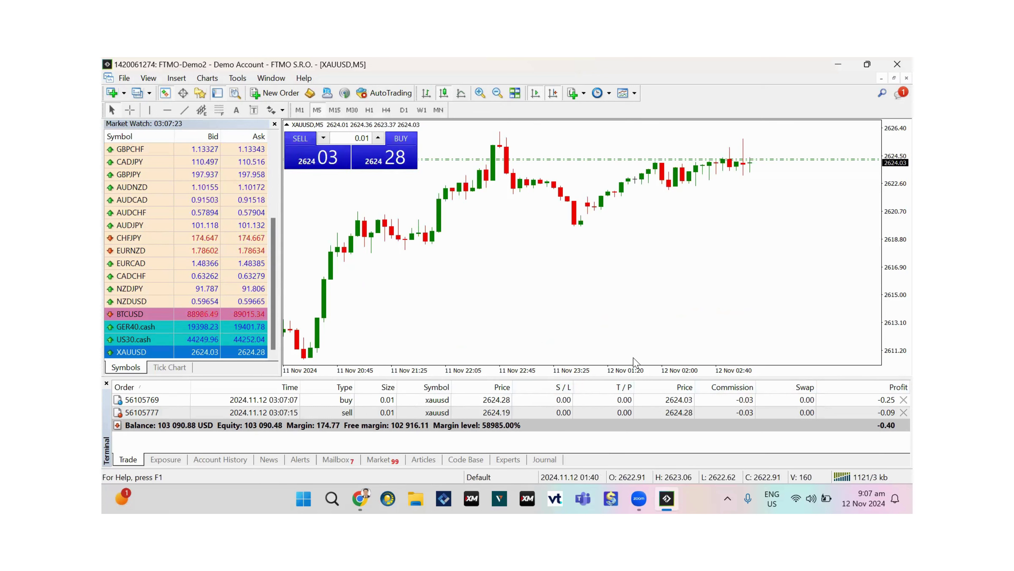
Step: Hide the one-click trading panel and try to add a take profit to the XAUUSD buy position on the M1 chart
key(alt+t)
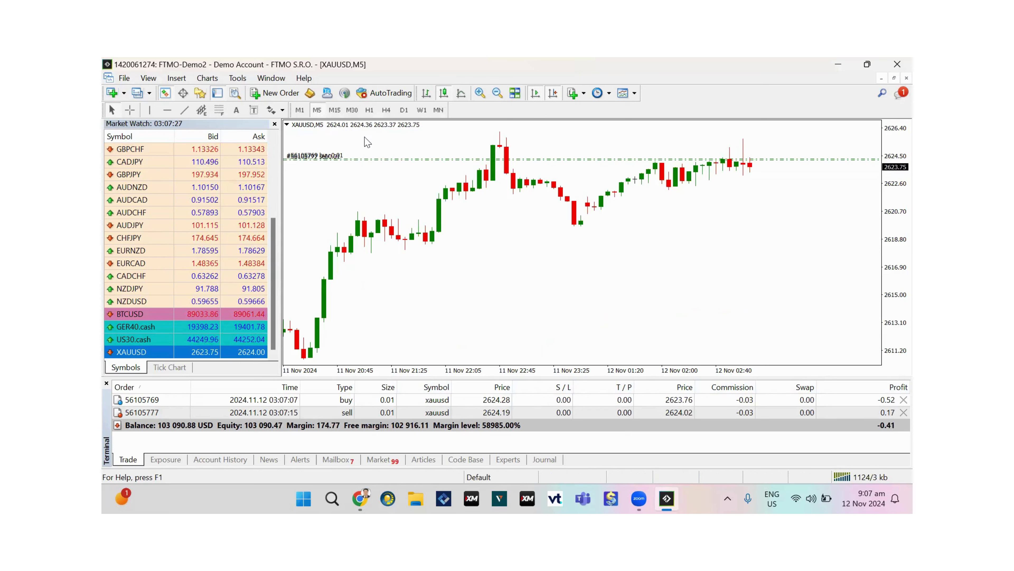
click(300, 110)
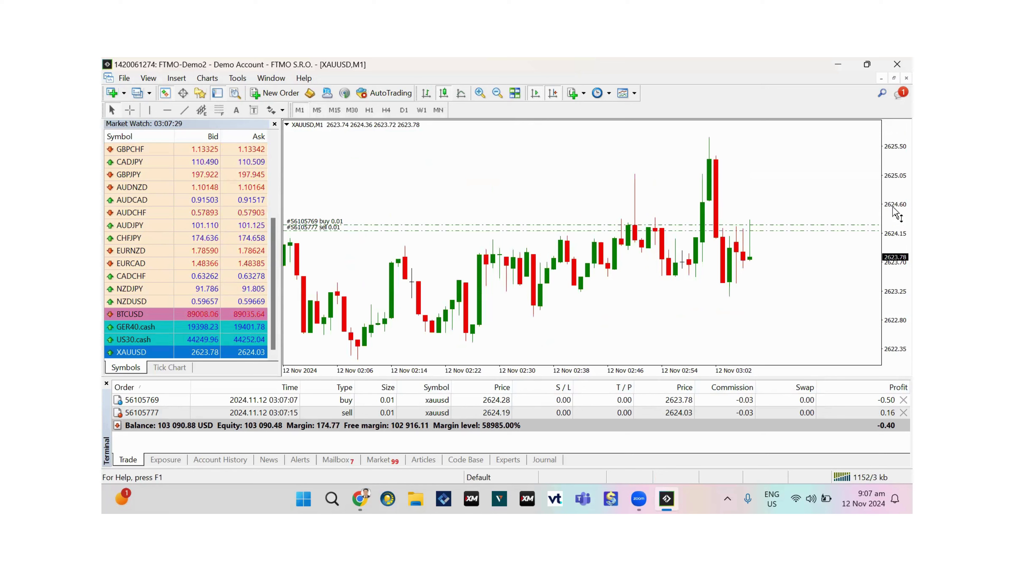
drag(785, 225, 786, 163)
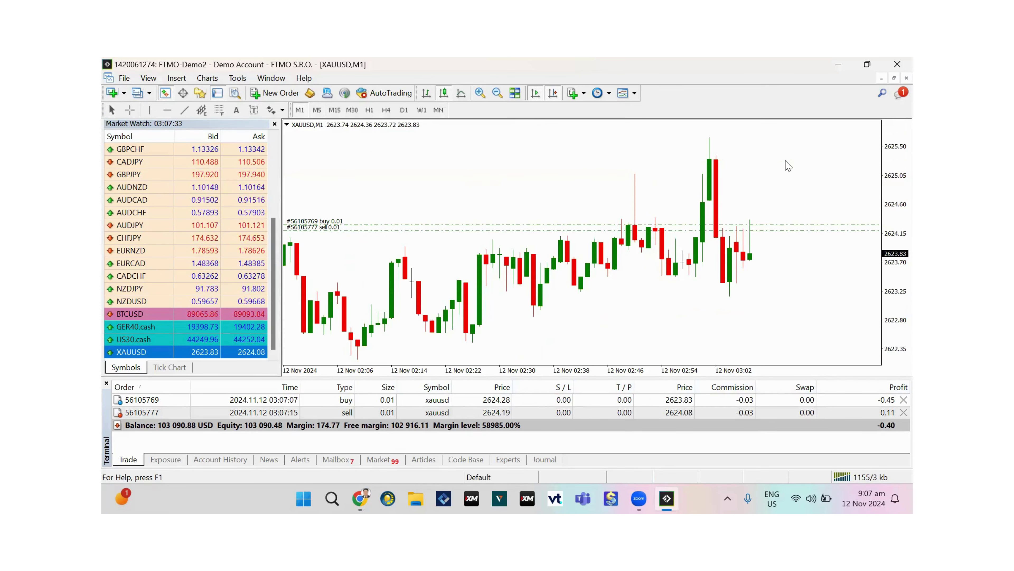